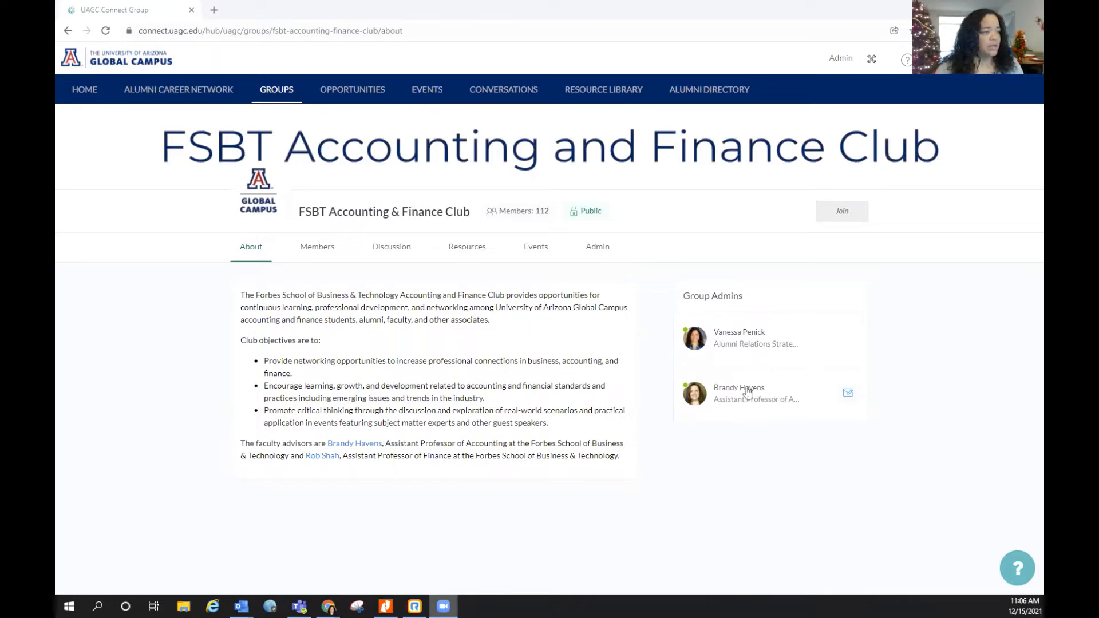
Open the Admin settings of the FSBT Accounting & Finance Club group
left_click(601, 251)
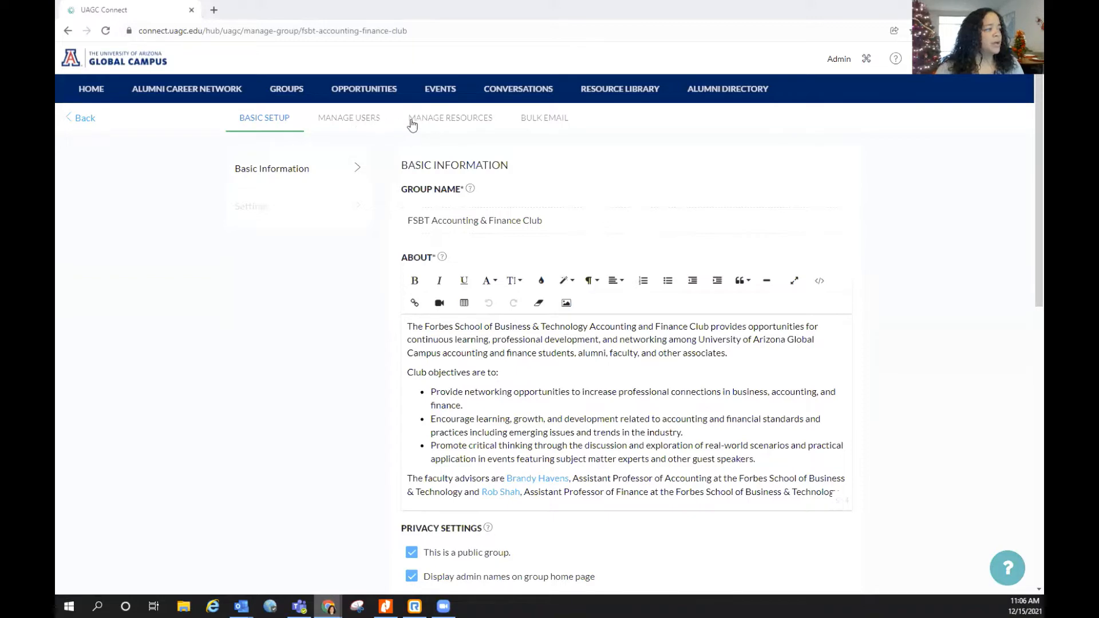
From the club's Bulk Email dashboard, start a new email with Send New Email
left_click(559, 121)
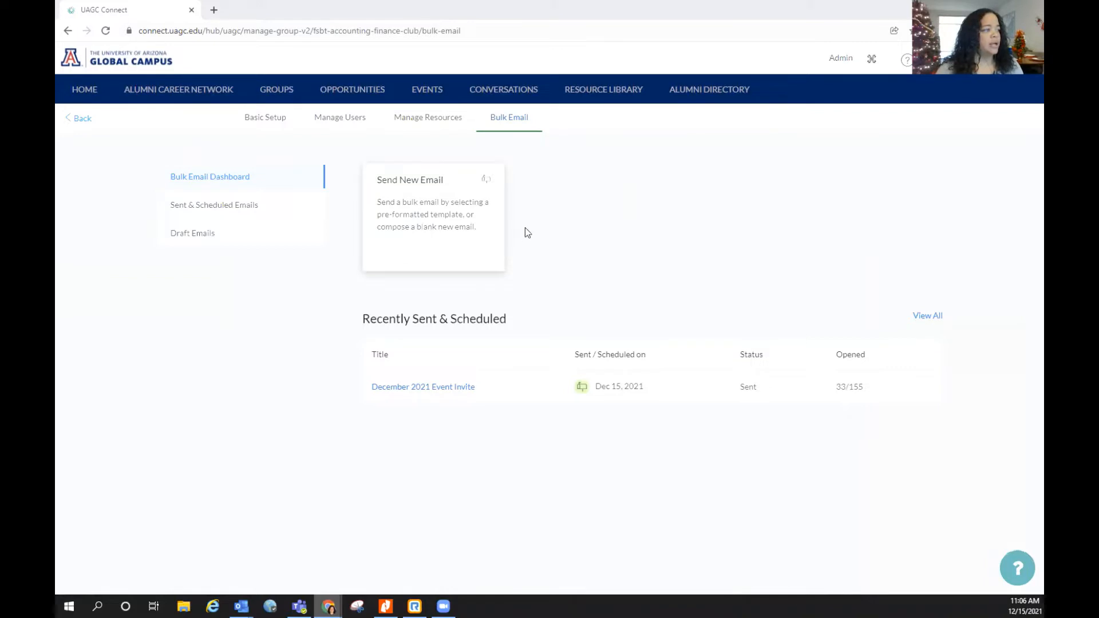
left_click(429, 229)
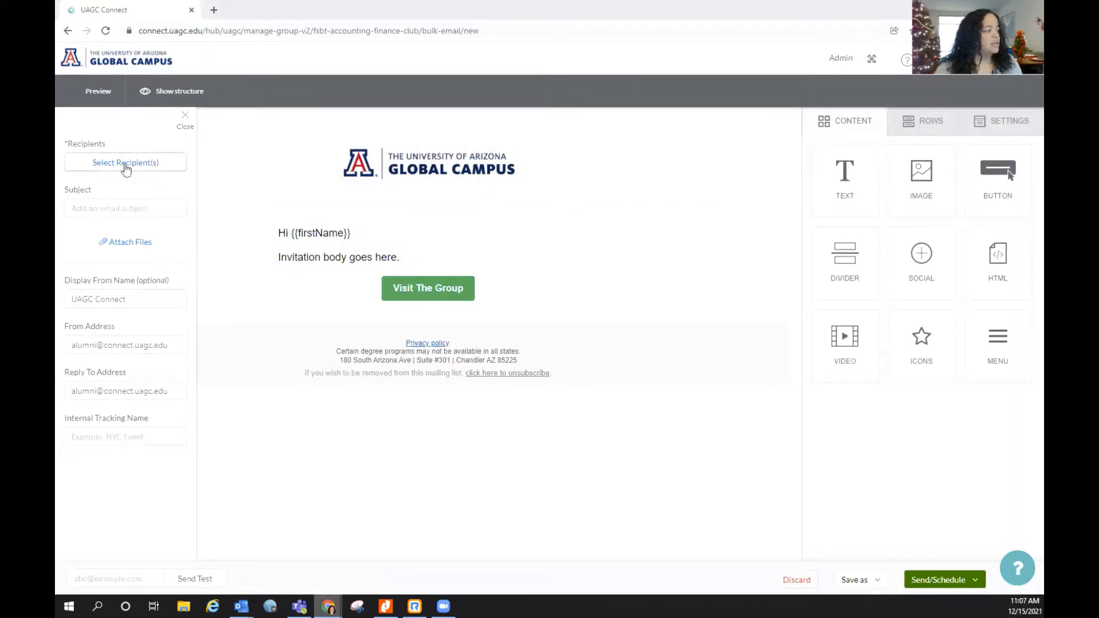
Set the Internal Tracking Name to 'Tutorial Video Email'
left_click(124, 440)
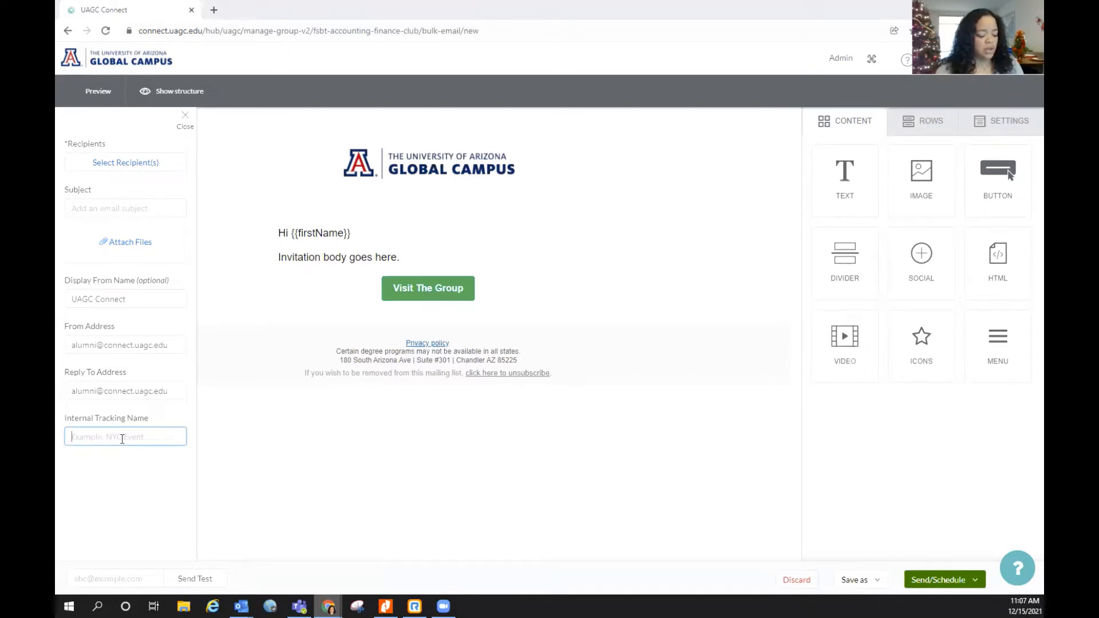
type("Test")
key("BackSpace")
key("BackSpace")
key("BackSpace")
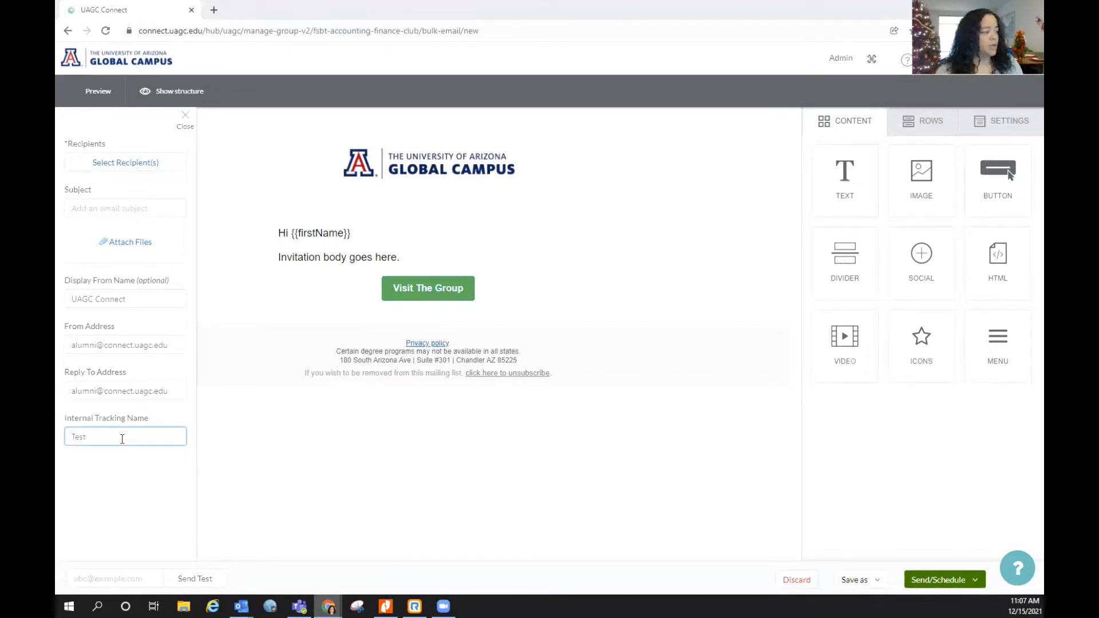
type("utor")
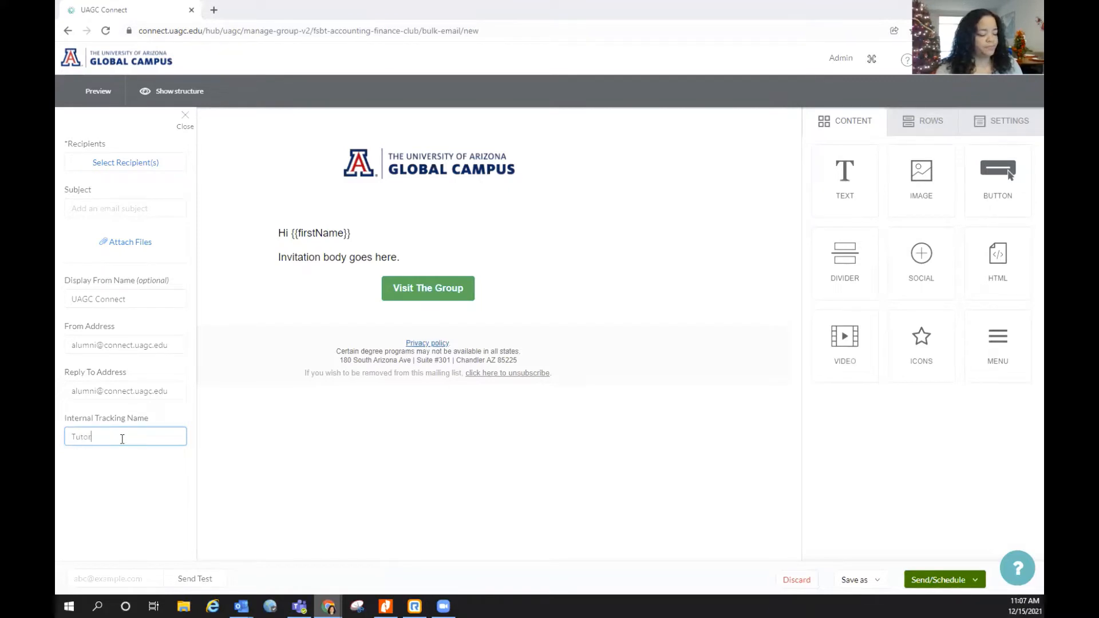
type("ial Video")
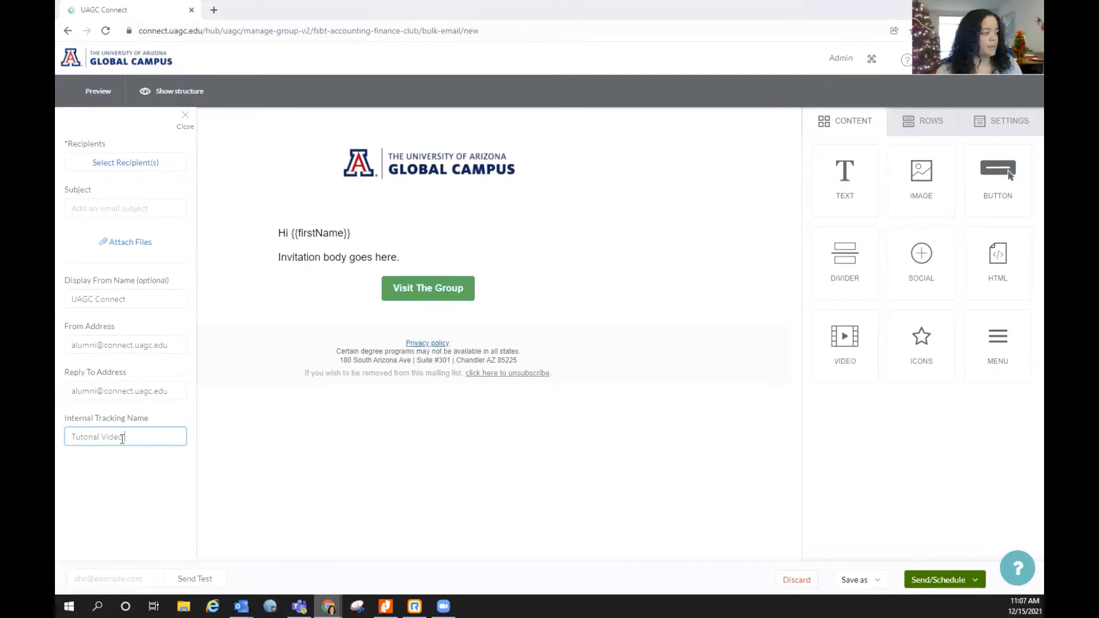
type(" Email")
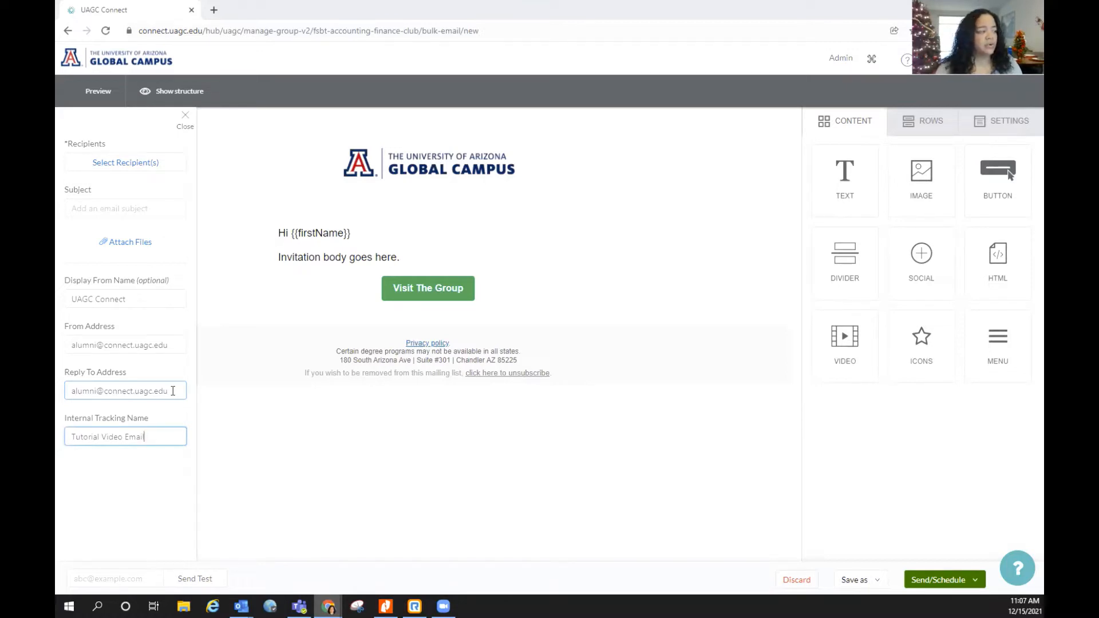
Remove 'connect.' from the Reply To and From addresses, then select the Display From Name text
left_click(135, 392)
key("BackSpace")
key("BackSpace")
key("BackSpace")
key("BackSpace")
key("BackSpace")
key("BackSpace")
key("BackSpace")
key("BackSpace")
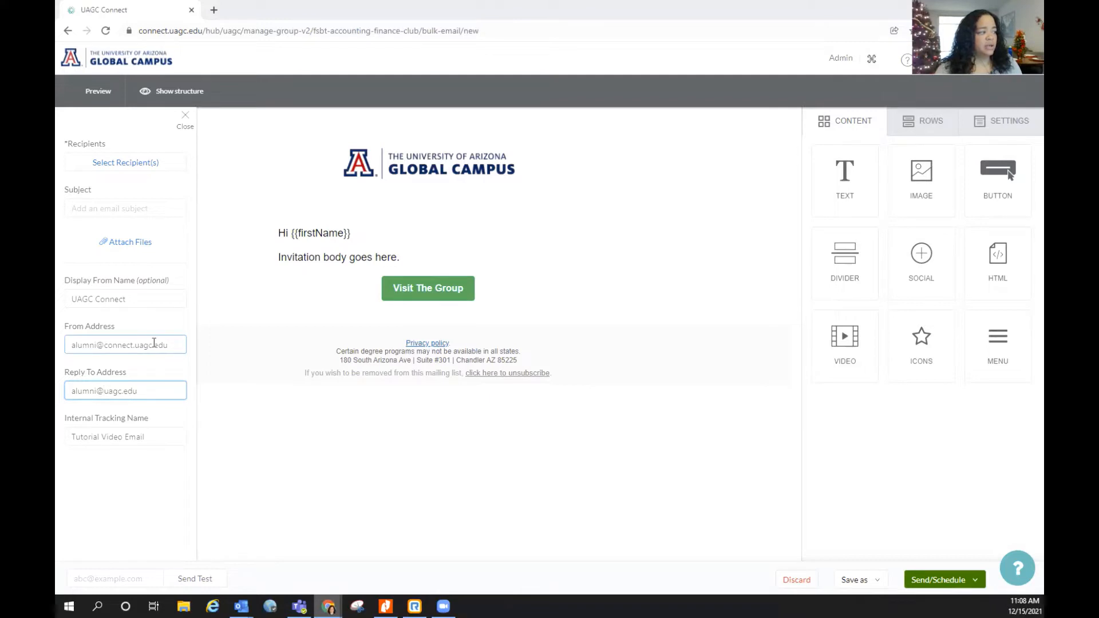
left_click(135, 345)
key("BackSpace")
key("BackSpace")
key("BackSpace")
key("BackSpace")
key("BackSpace")
key("BackSpace")
key("BackSpace")
key("BackSpace")
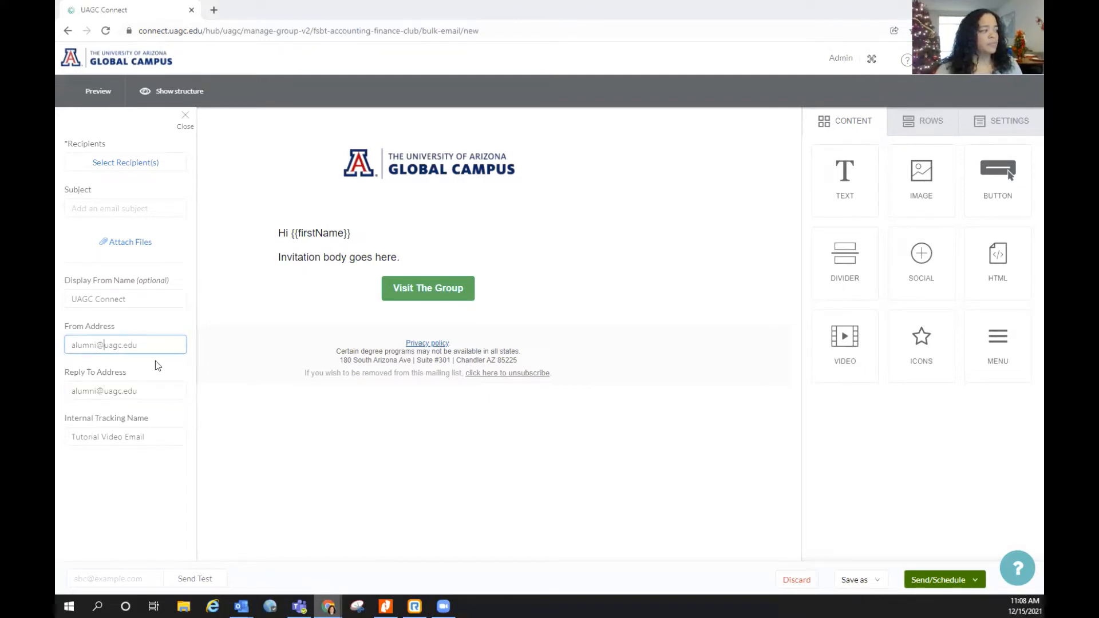
left_click(140, 296)
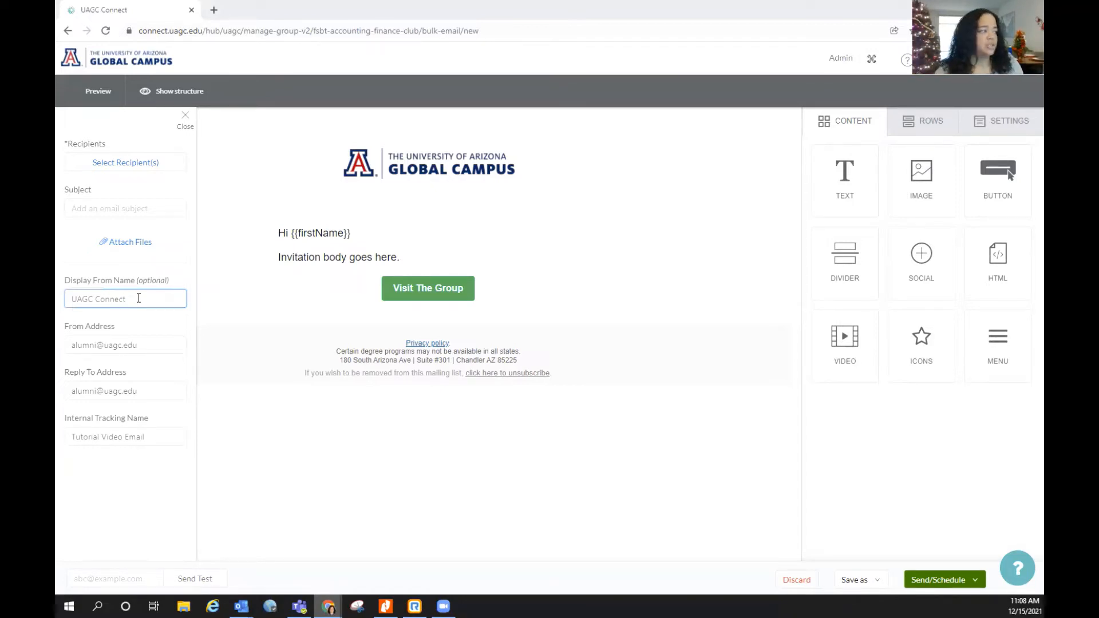
left_click_drag(138, 297, 72, 300)
Set the sender name to 'FSBT Accounting & Finance Club' and the subject to 'Event: tomorrow!'
type("FS")
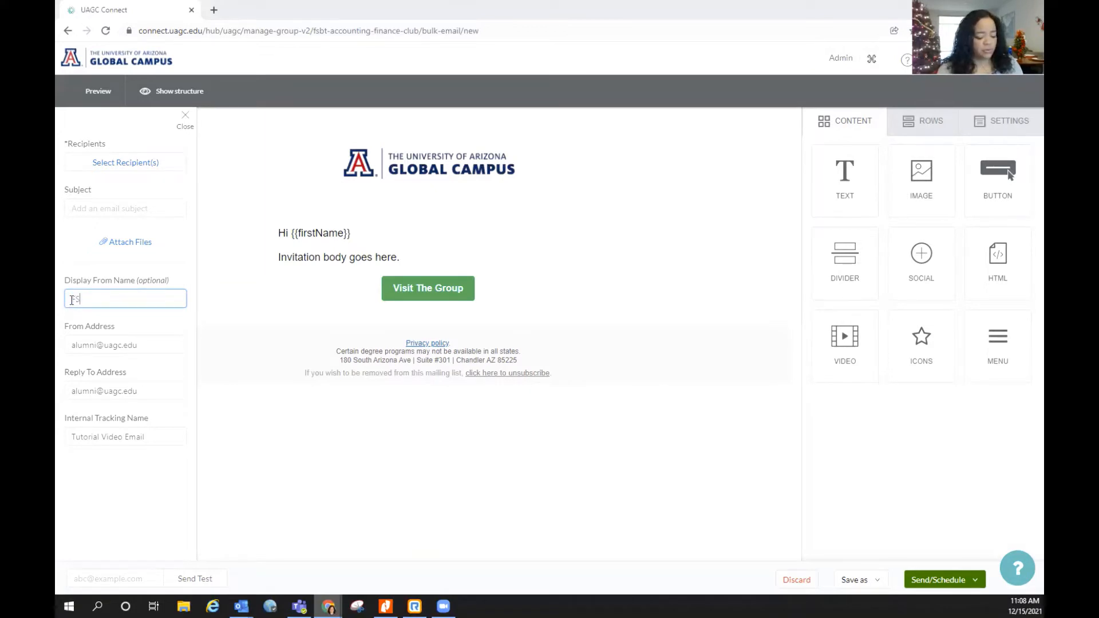
type("BT Account")
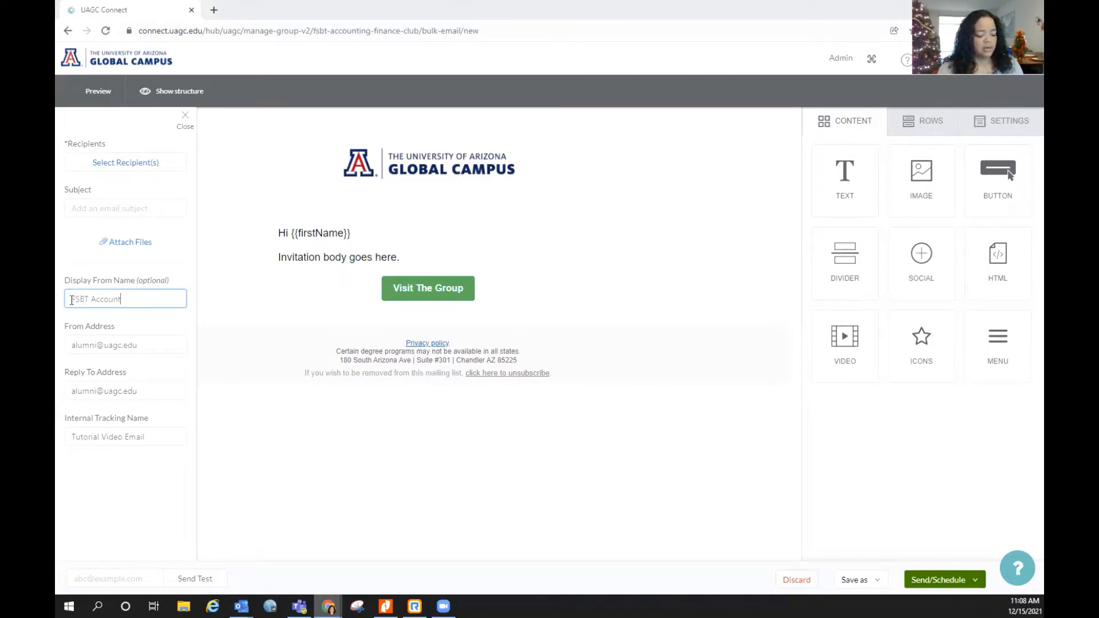
type("ing & Finance")
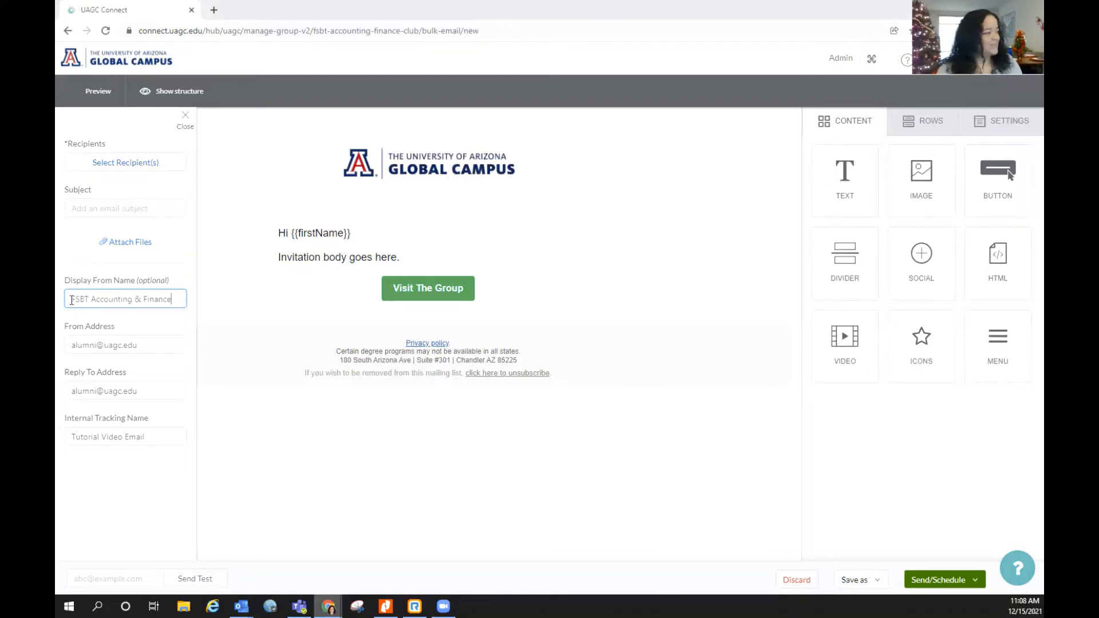
type(" Club")
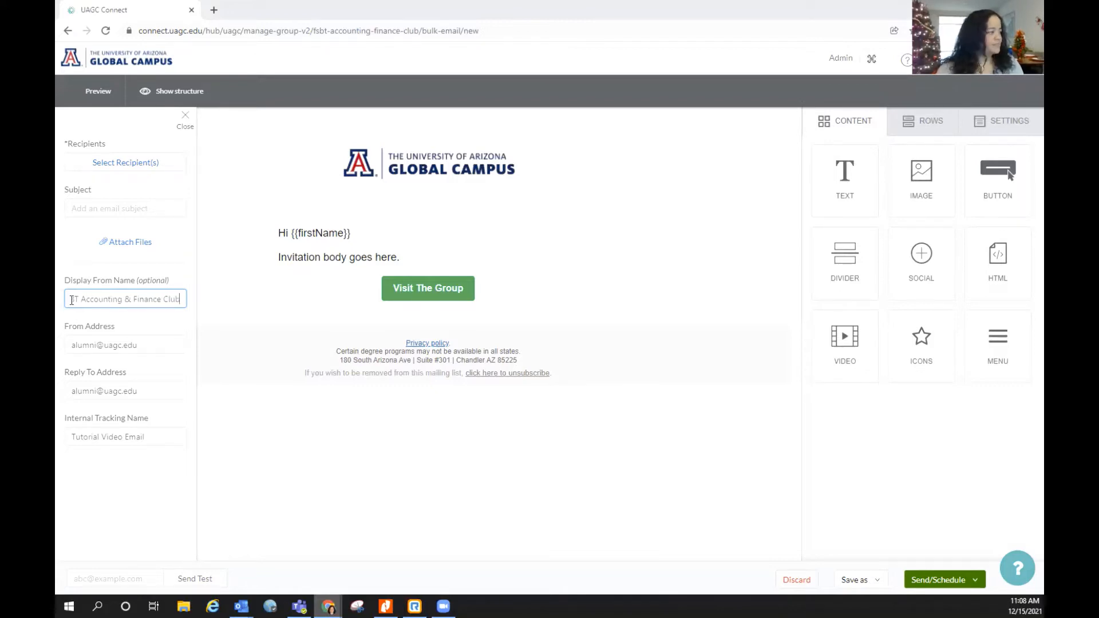
left_click(126, 212)
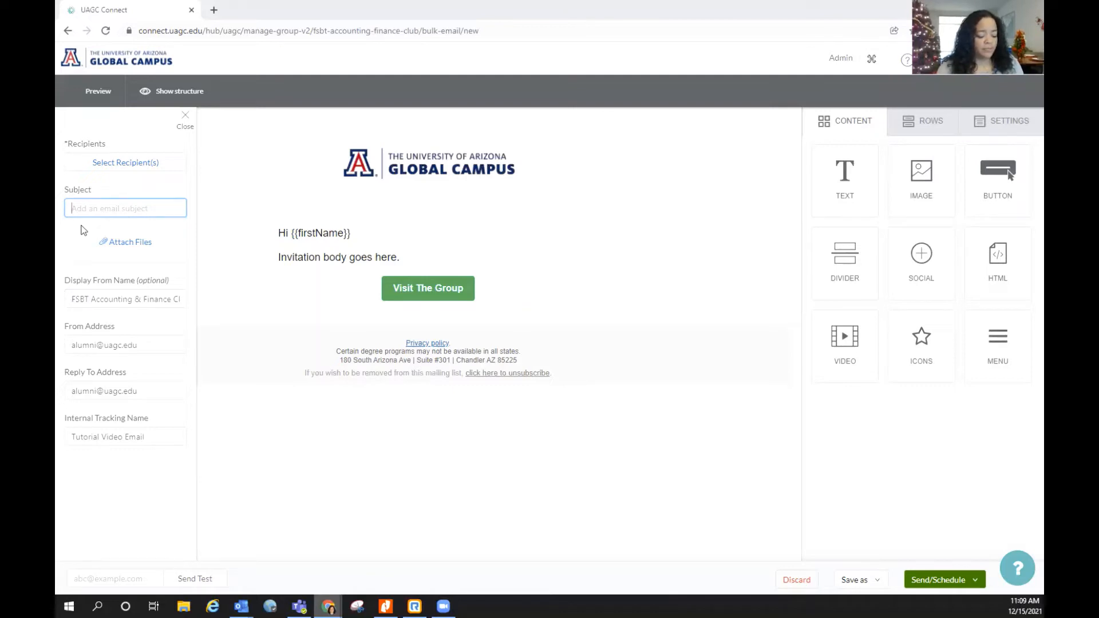
type("Event. tomorro")
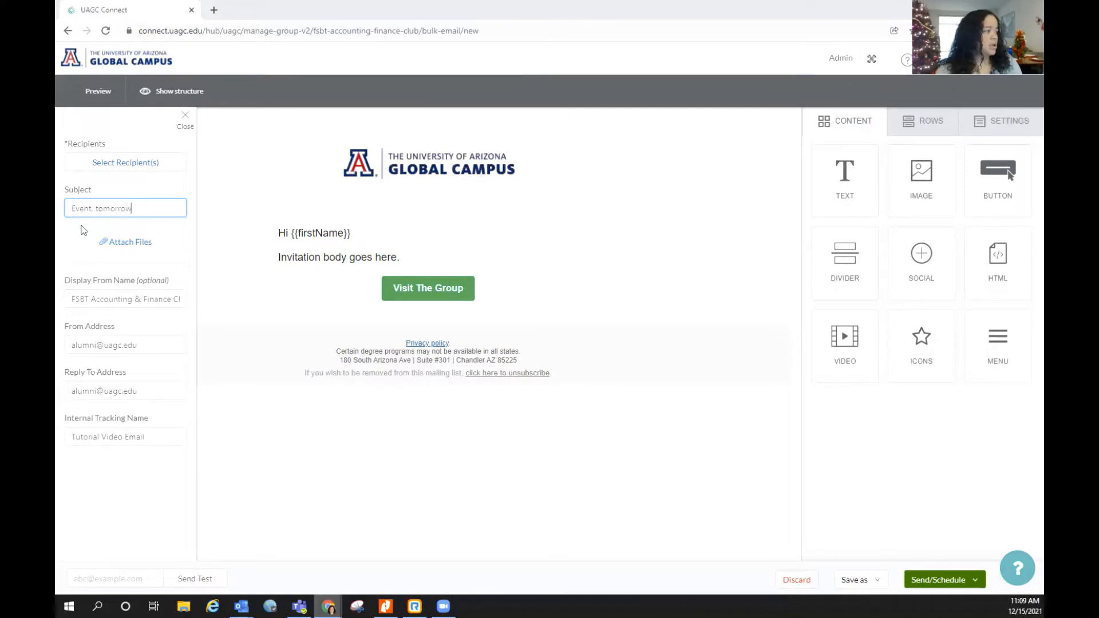
type("w")
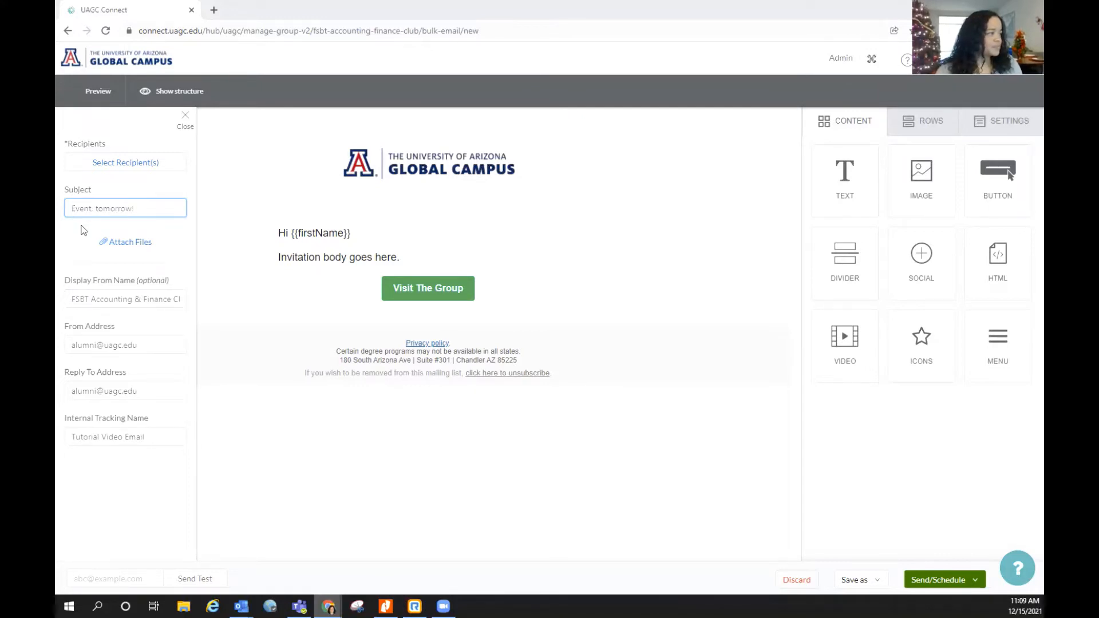
Select all 159 FSBT Accounting & Finance Club members as recipients using Filter Users
left_click(136, 166)
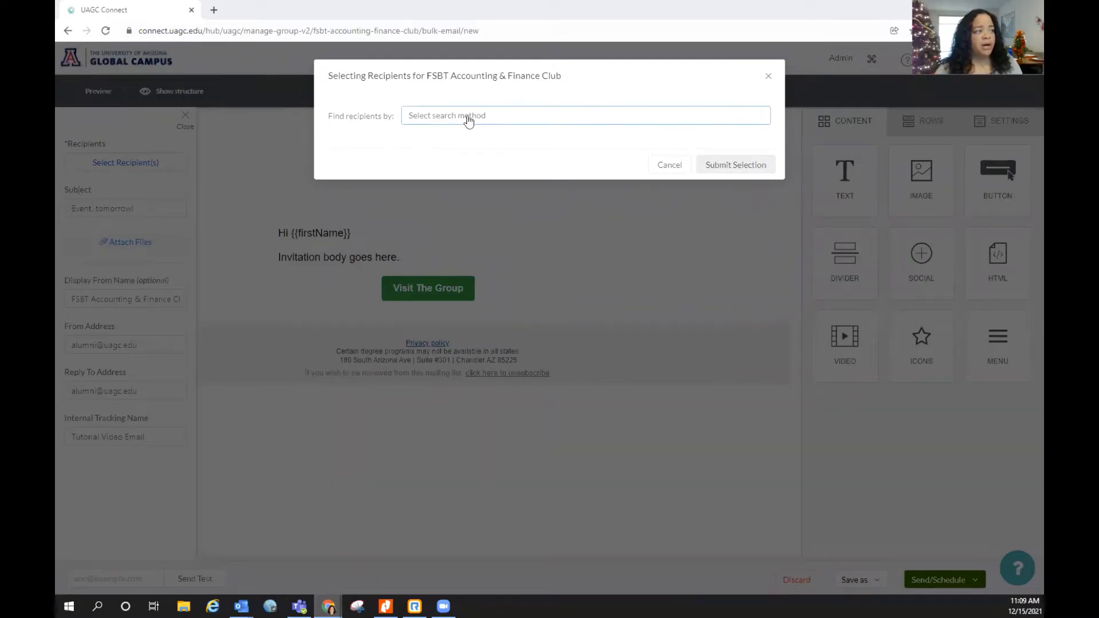
left_click(510, 119)
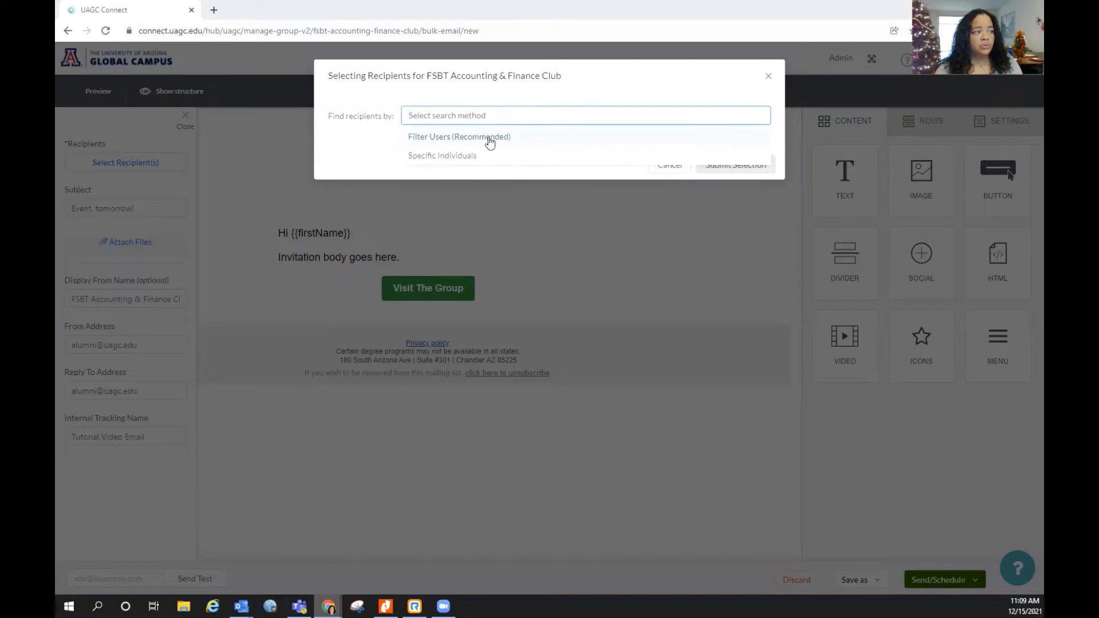
left_click(489, 140)
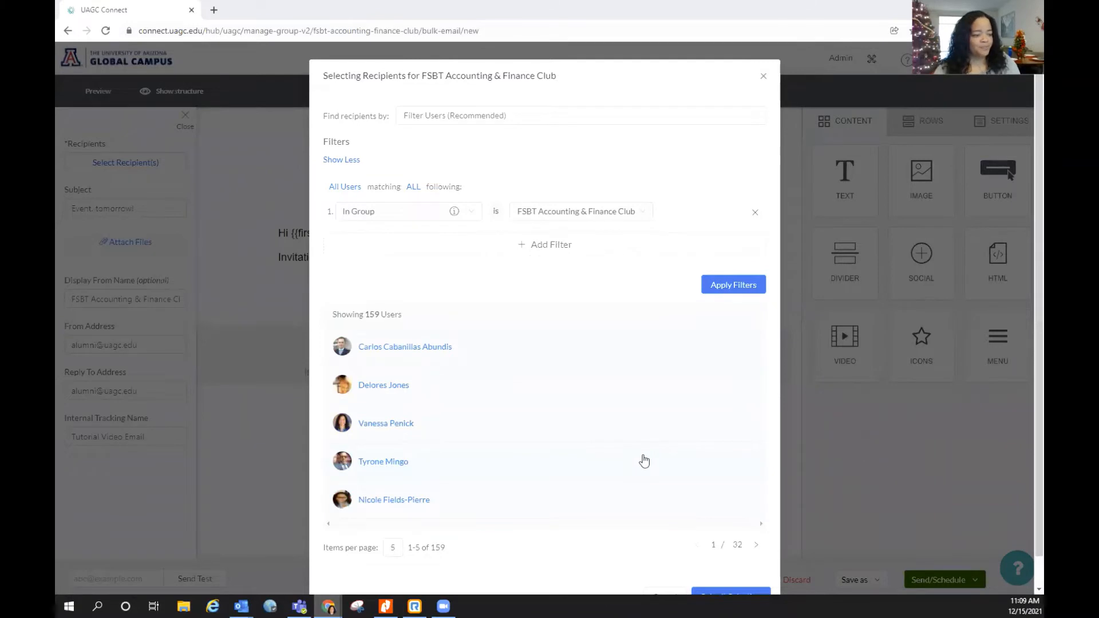
scroll(642, 459, "down", 1)
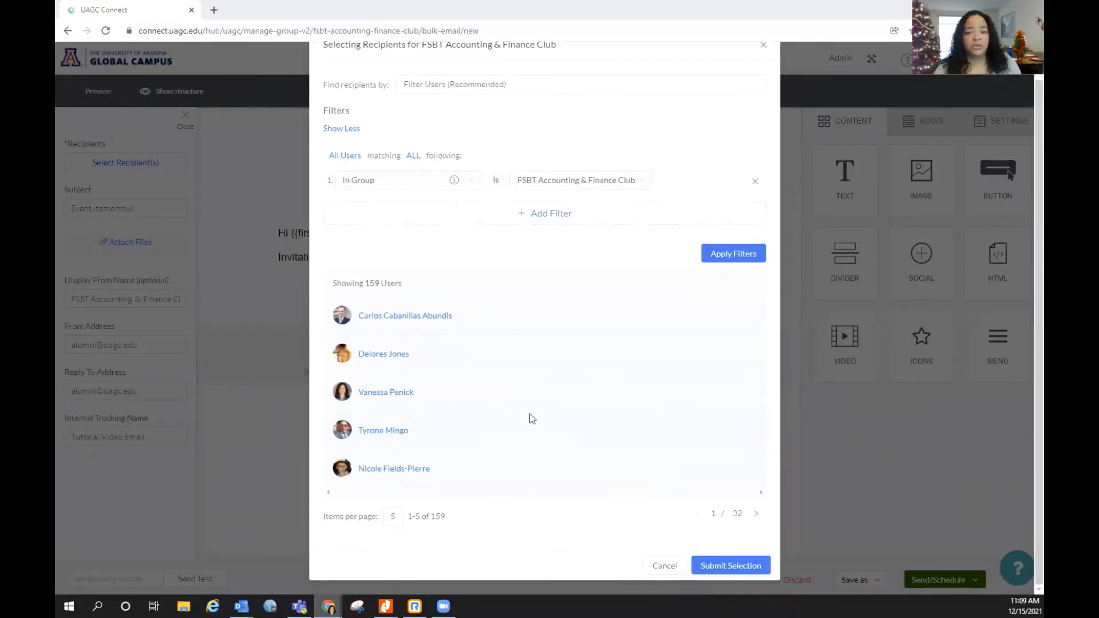
left_click(746, 568)
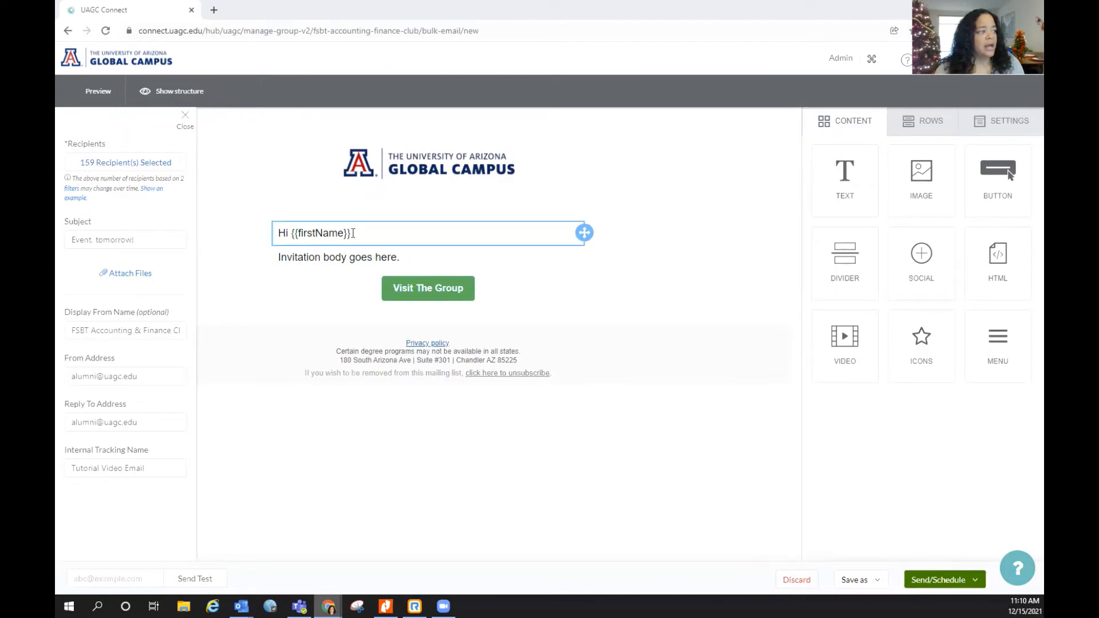
Add a text block reading 'Create new content here!' below the Visit The Group button
left_click(385, 240)
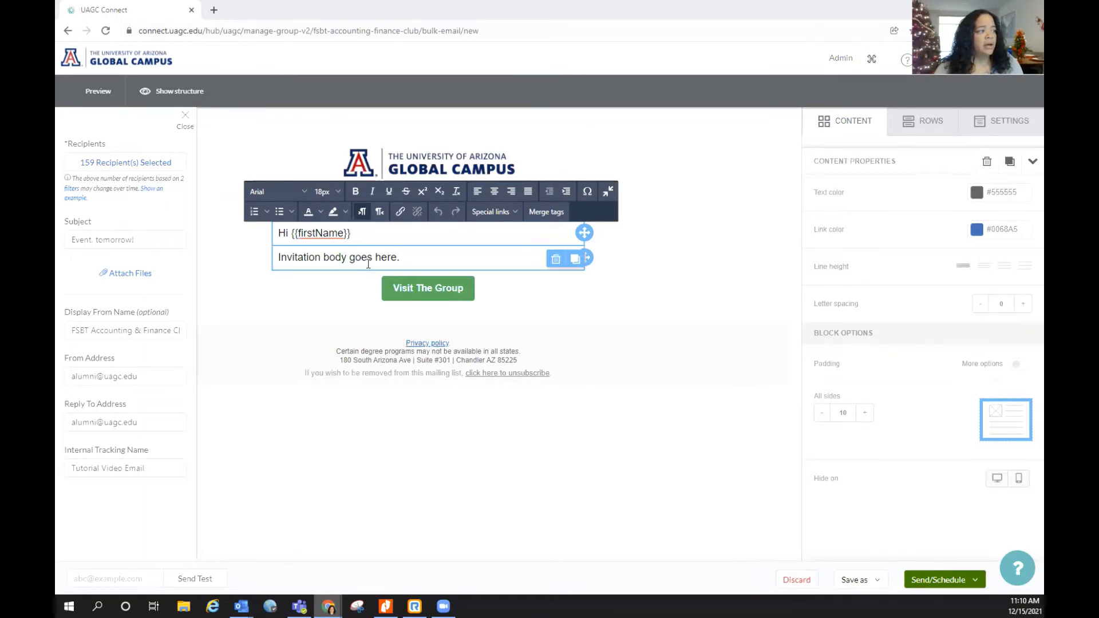
left_click(373, 258)
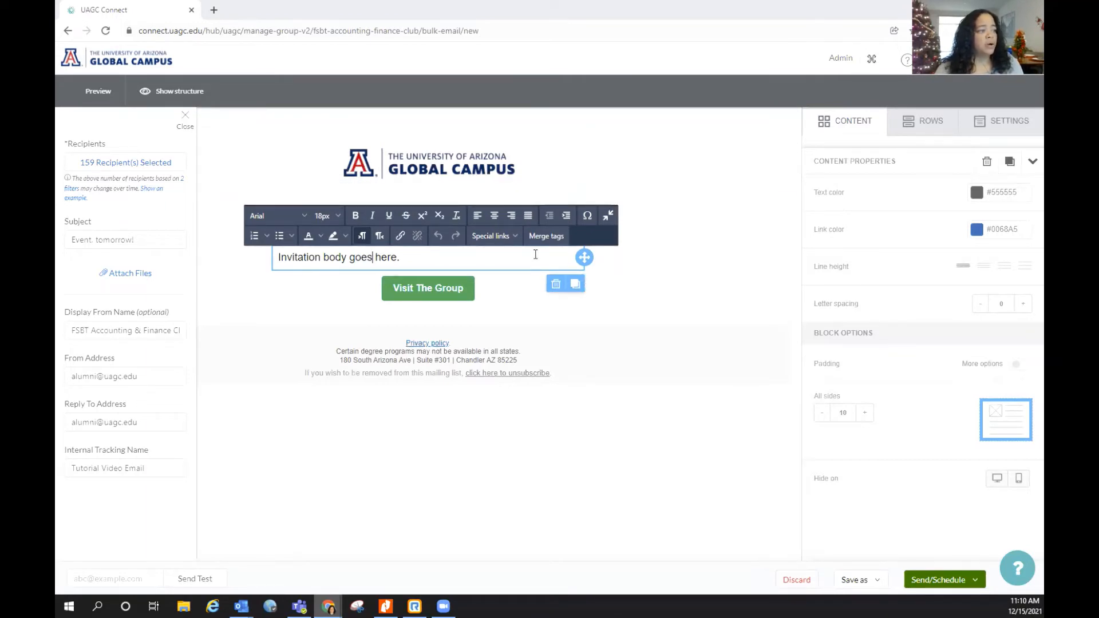
left_click(850, 121)
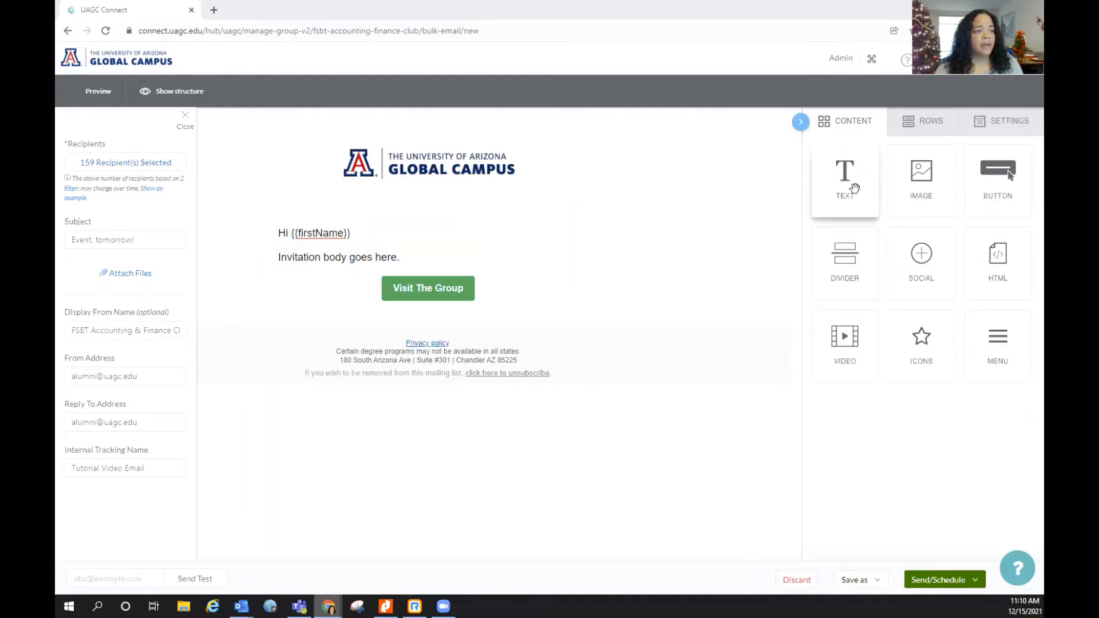
left_click_drag(873, 201, 294, 298)
type("C")
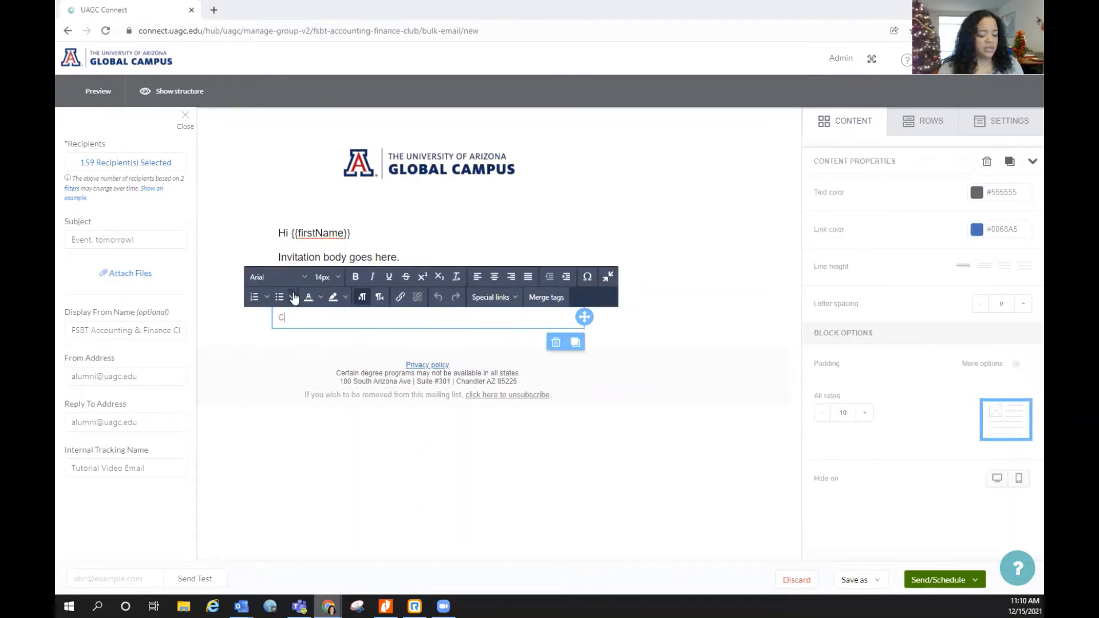
type("reate new cont")
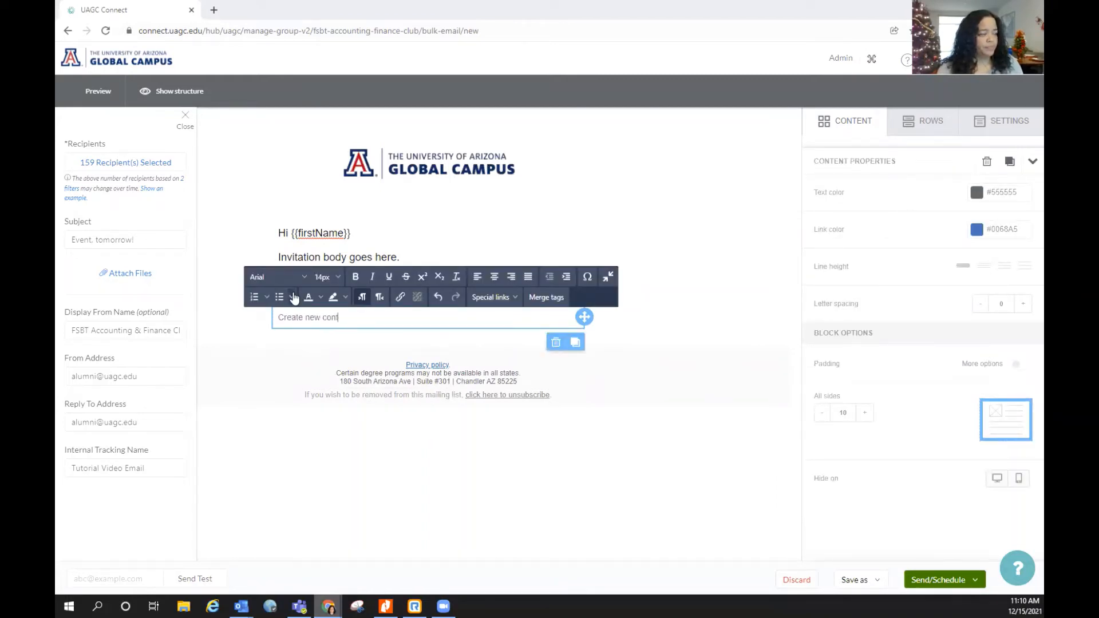
type("ent here!")
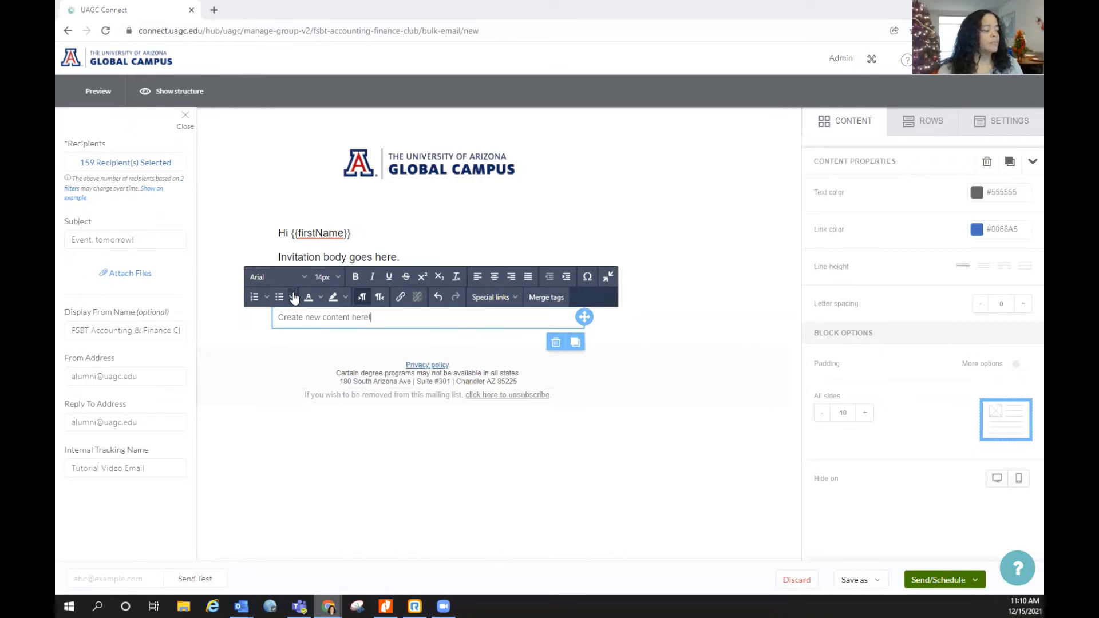
left_click(636, 331)
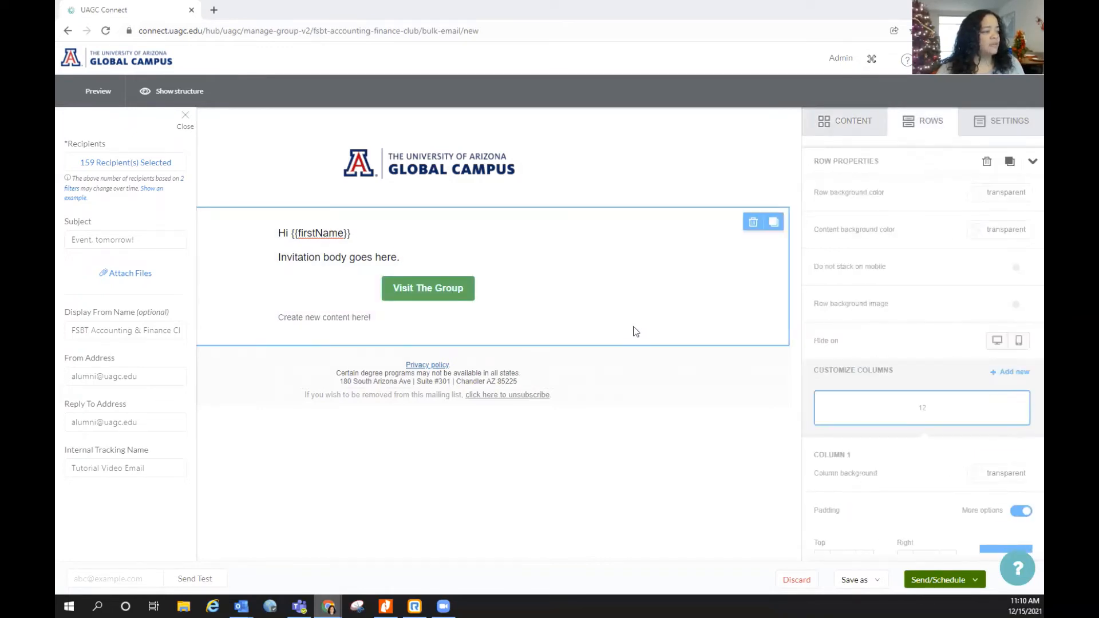
Format the 'Create new content here!' line as 18px, bold, with a new text colour
left_click(403, 322)
left_click_drag(402, 322, 274, 319)
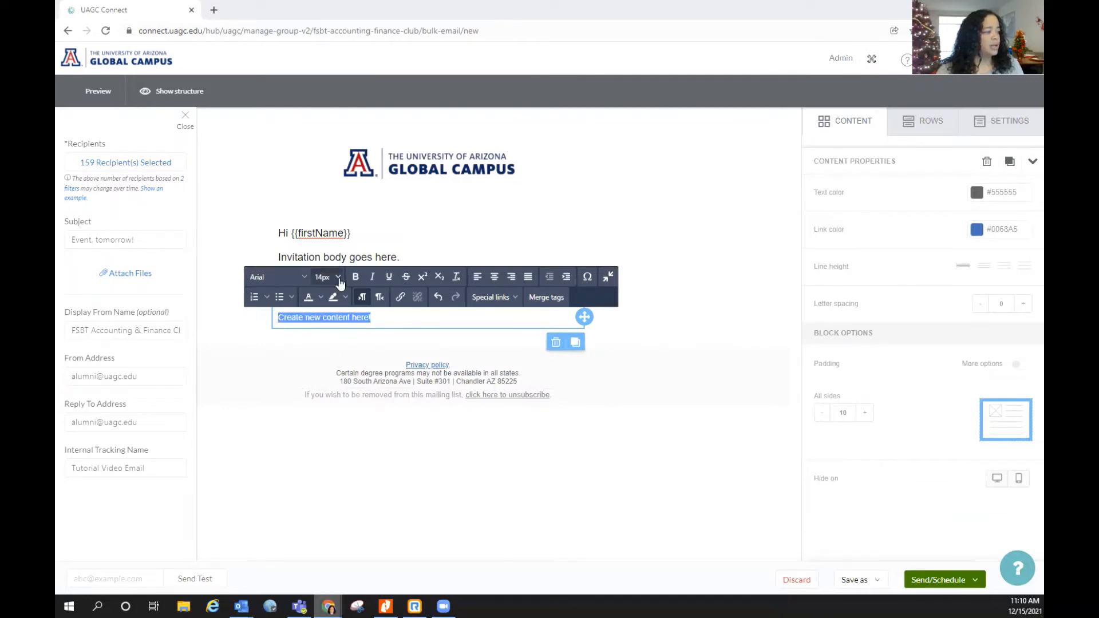
left_click(324, 277)
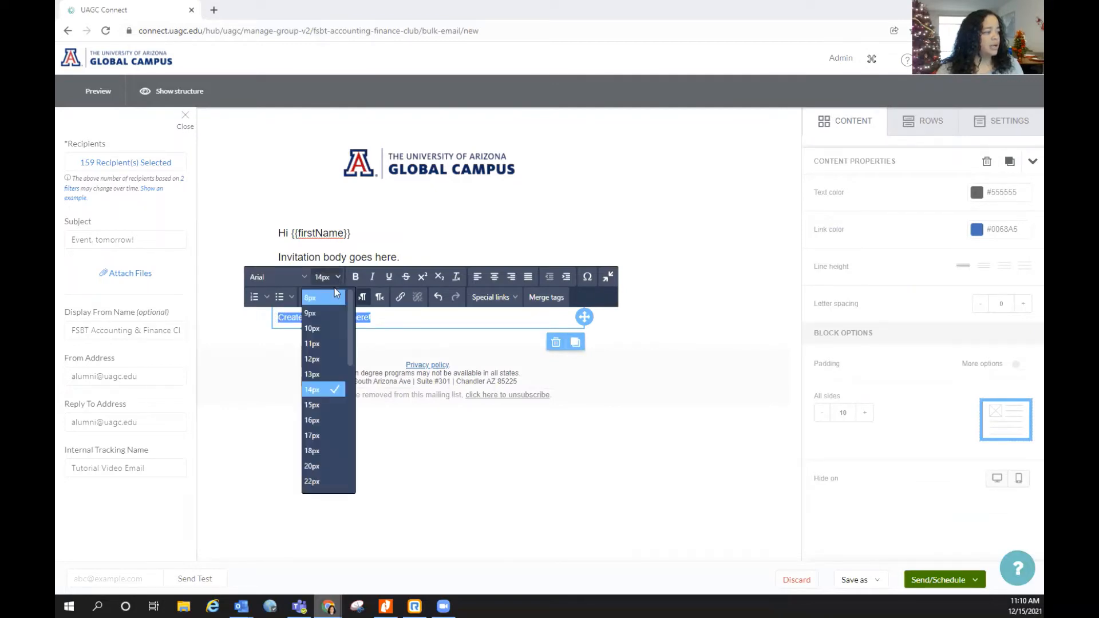
left_click(326, 450)
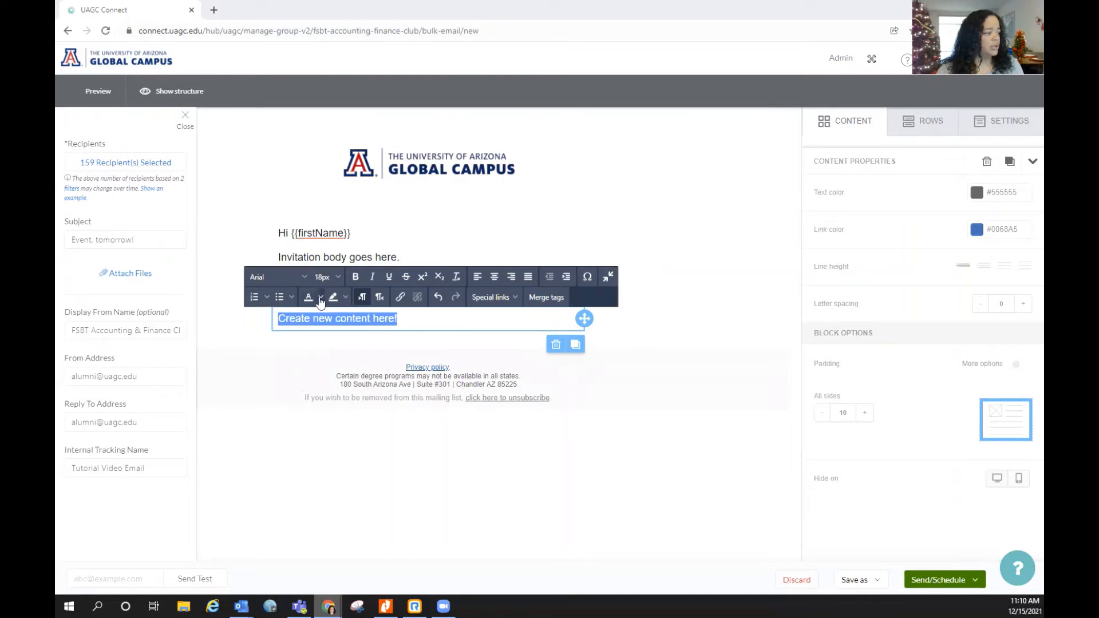
left_click(319, 302)
left_click(334, 318)
left_click(355, 279)
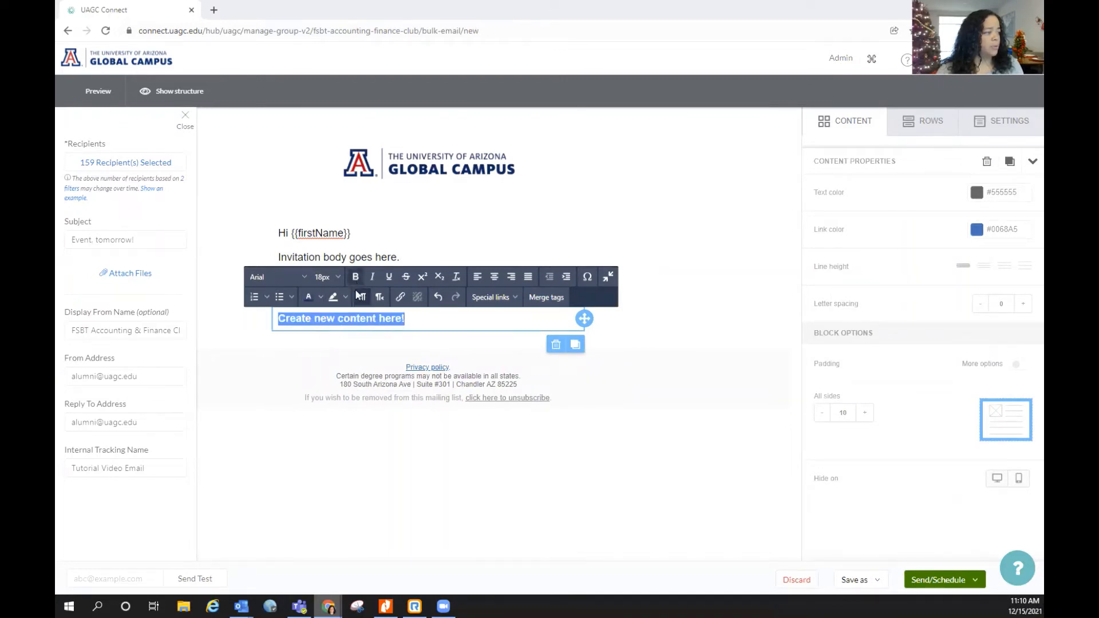
left_click(412, 319)
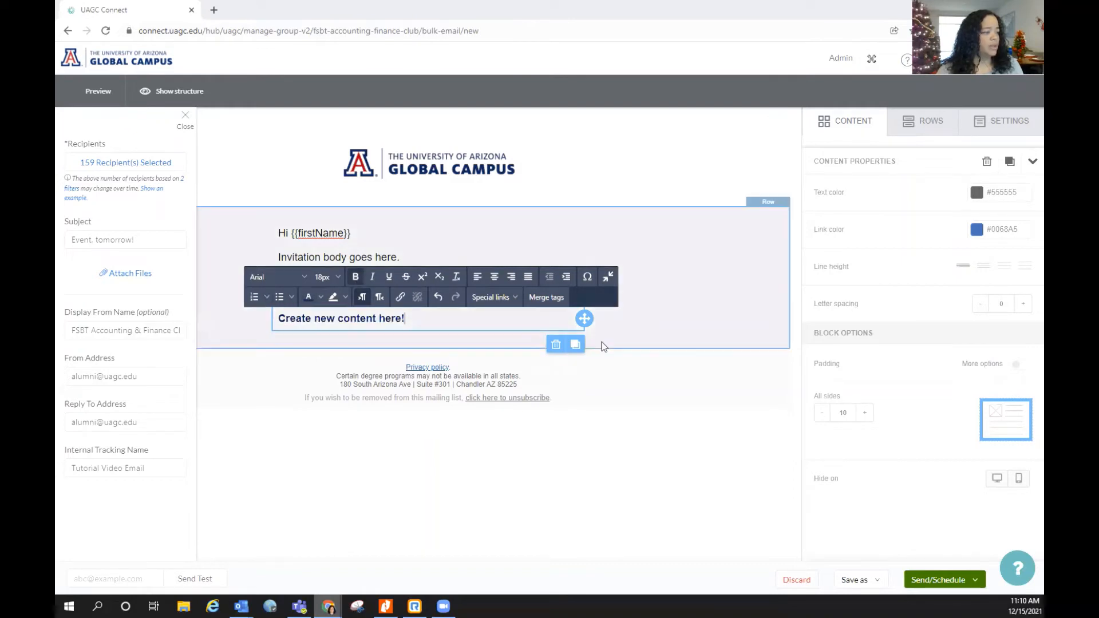
left_click(606, 336)
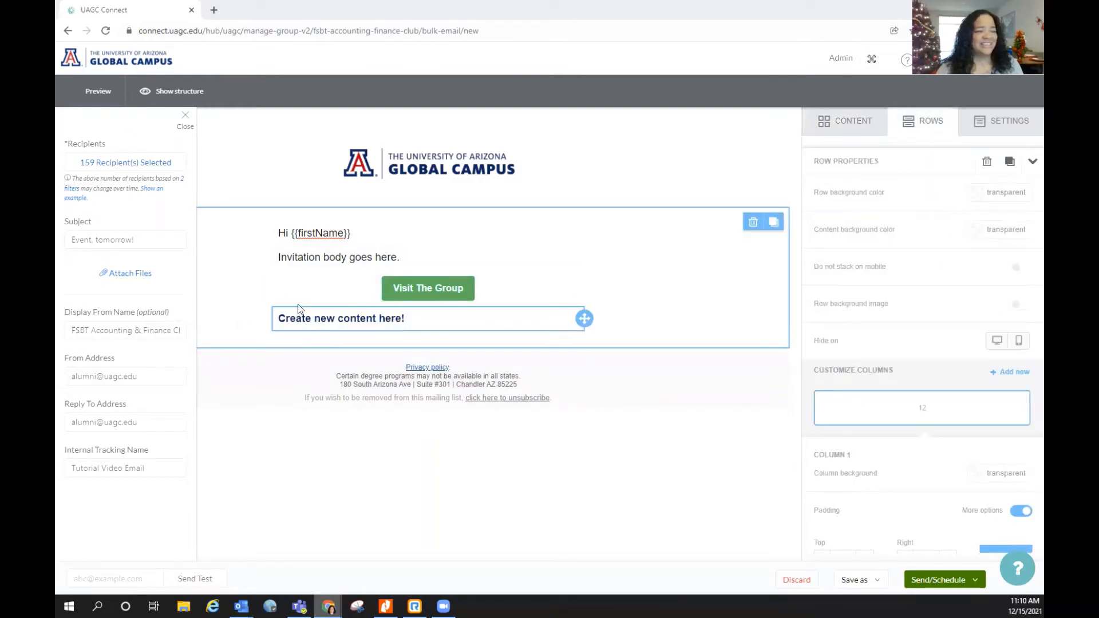
Change the Visit The Group button background from green #00B050 to red #AB0520
left_click(469, 287)
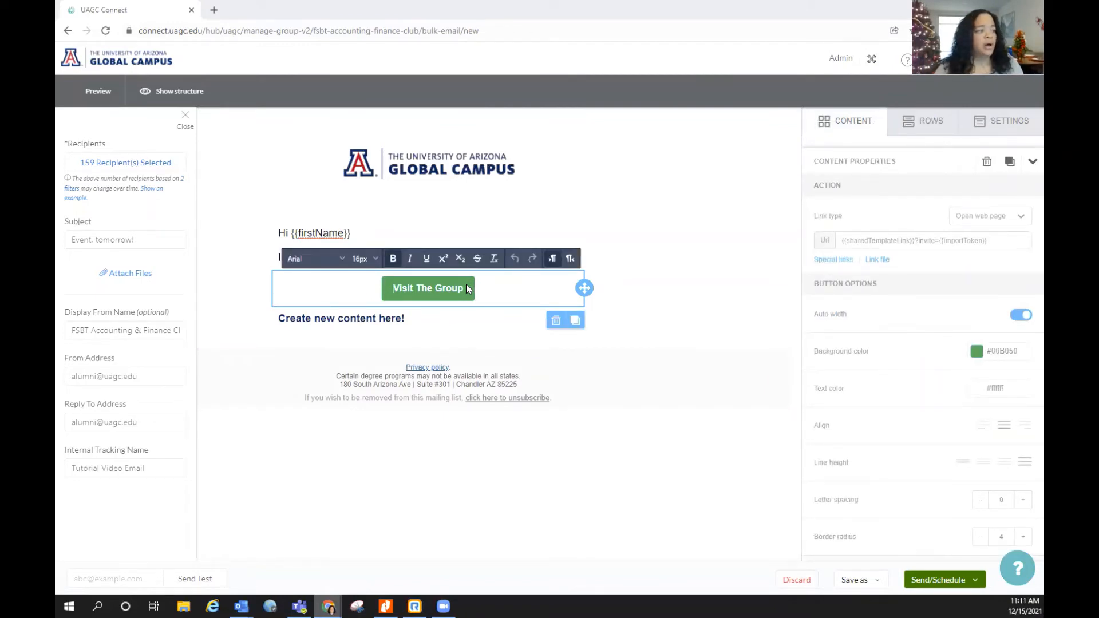
left_click(466, 285)
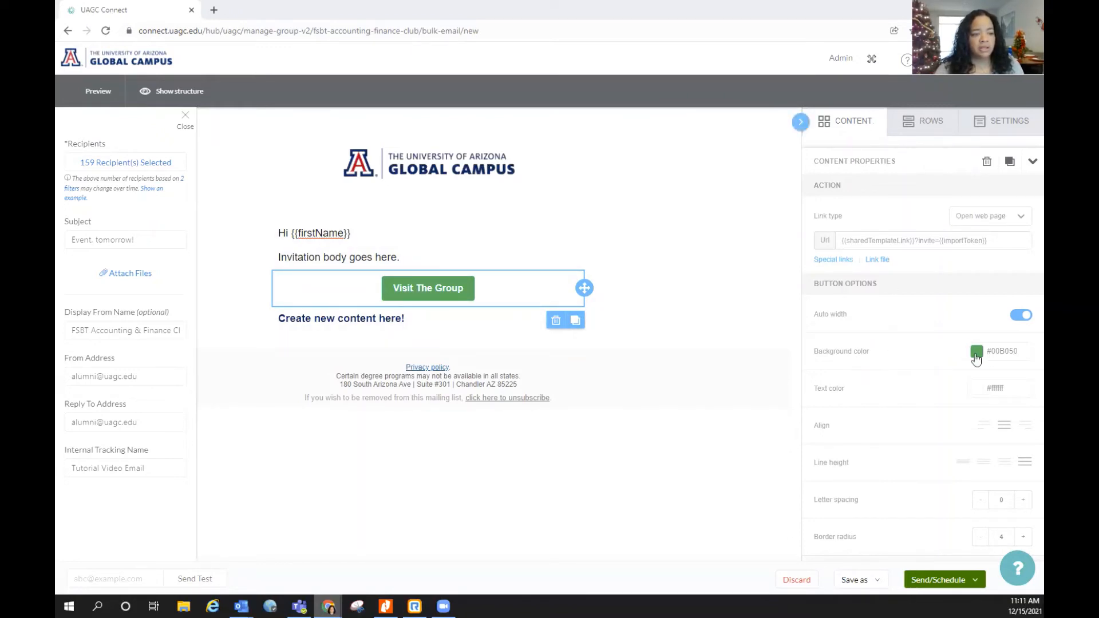
left_click(1024, 352)
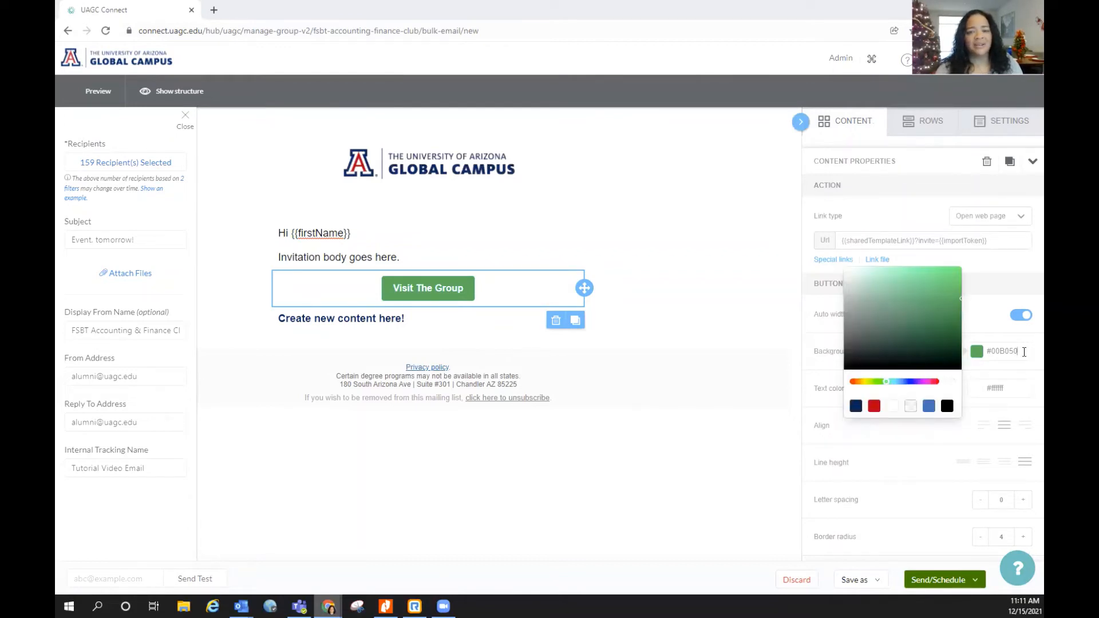
key("BackSpace")
key("BackSpace")
key("BackSpace")
key("BackSpace")
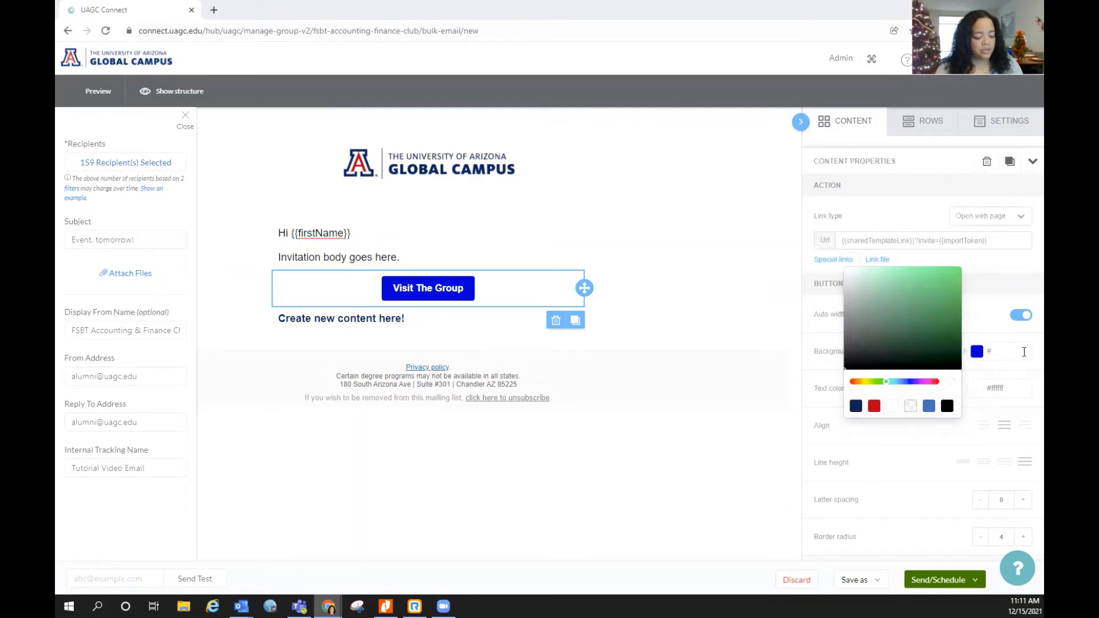
type("AB0520")
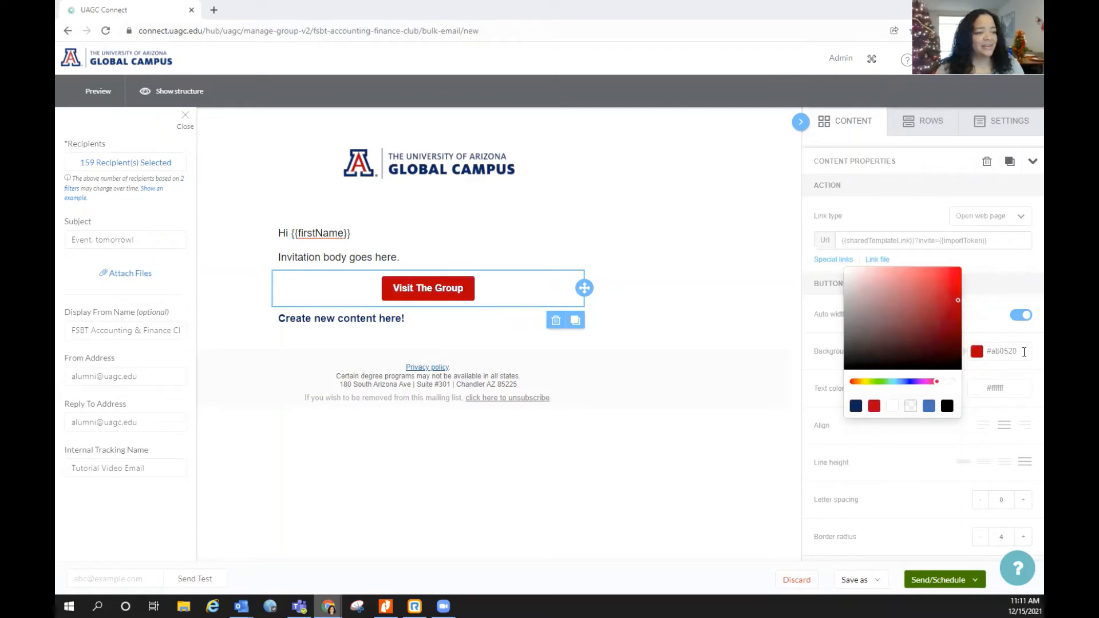
left_click(730, 320)
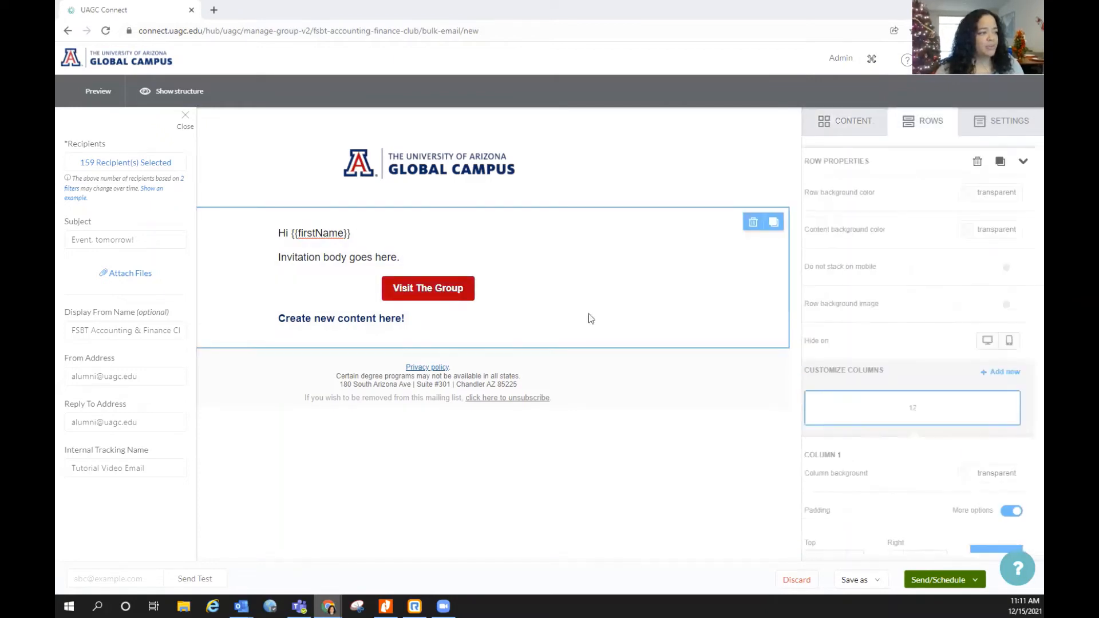
Change the red button's label to 'Visit FSBT Accounting and Finance Club', fixing the 'Finacne' typo
left_click(464, 291)
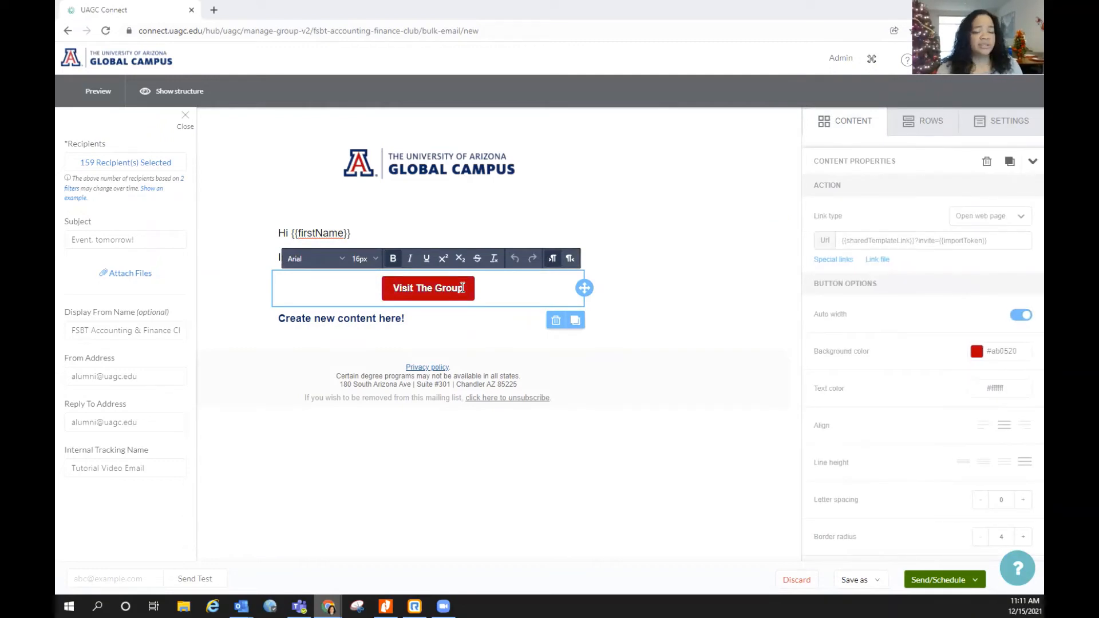
key("BackSpace")
key("BackSpace")
key("BackSpace")
key("BackSpace")
key("BackSpace")
key("BackSpace")
key("BackSpace")
key("BackSpace")
key("BackSpace")
key("BackSpace")
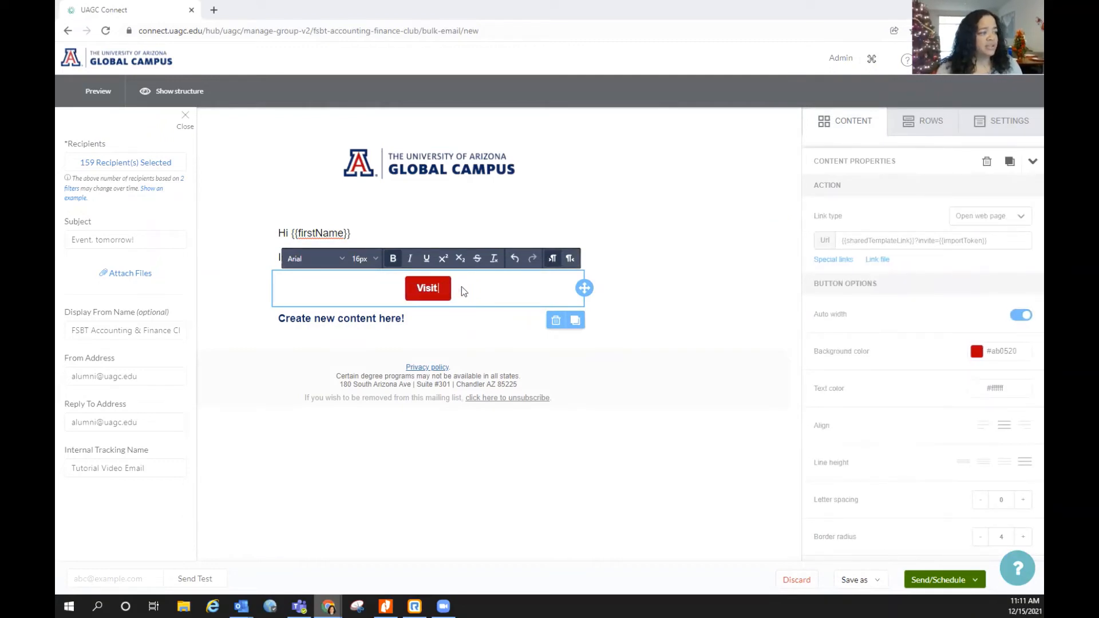
type("FSBT")
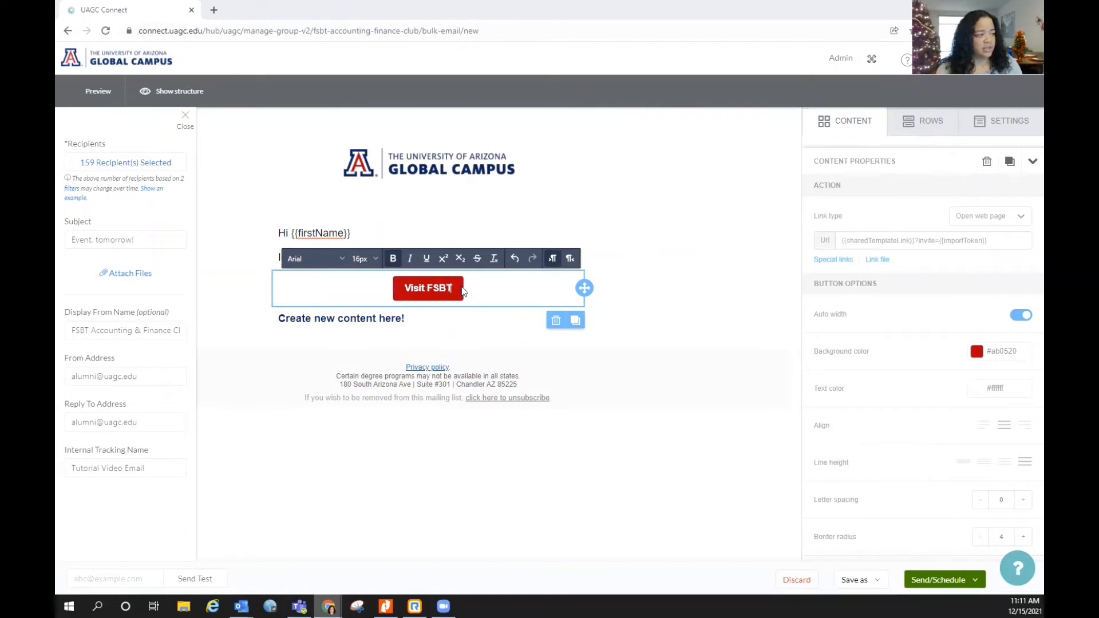
type(" Accountin")
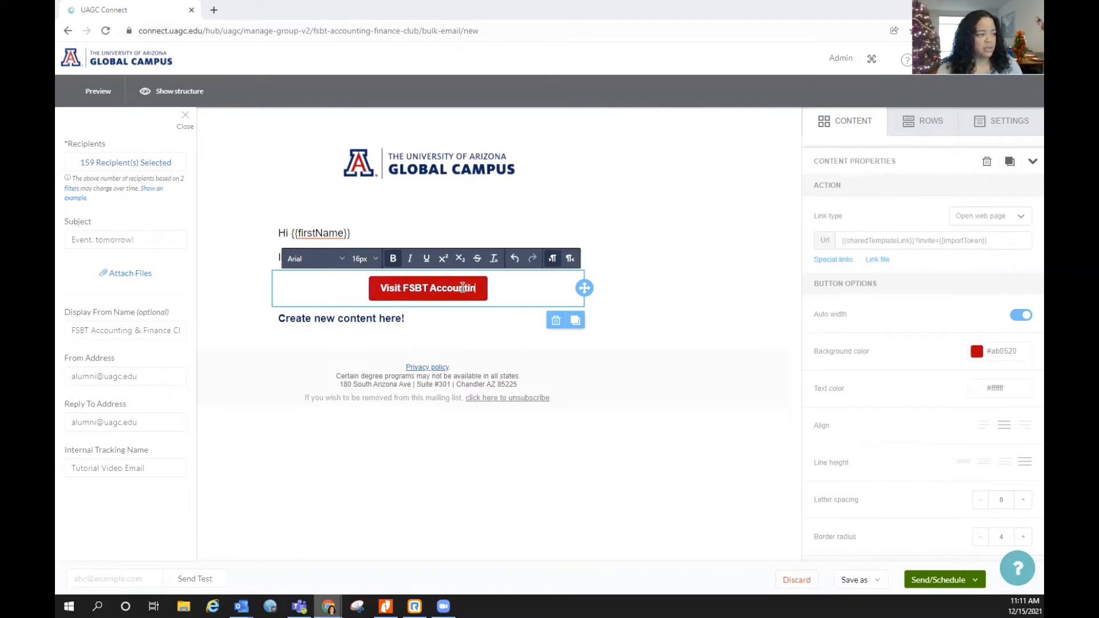
type("g and Finacn")
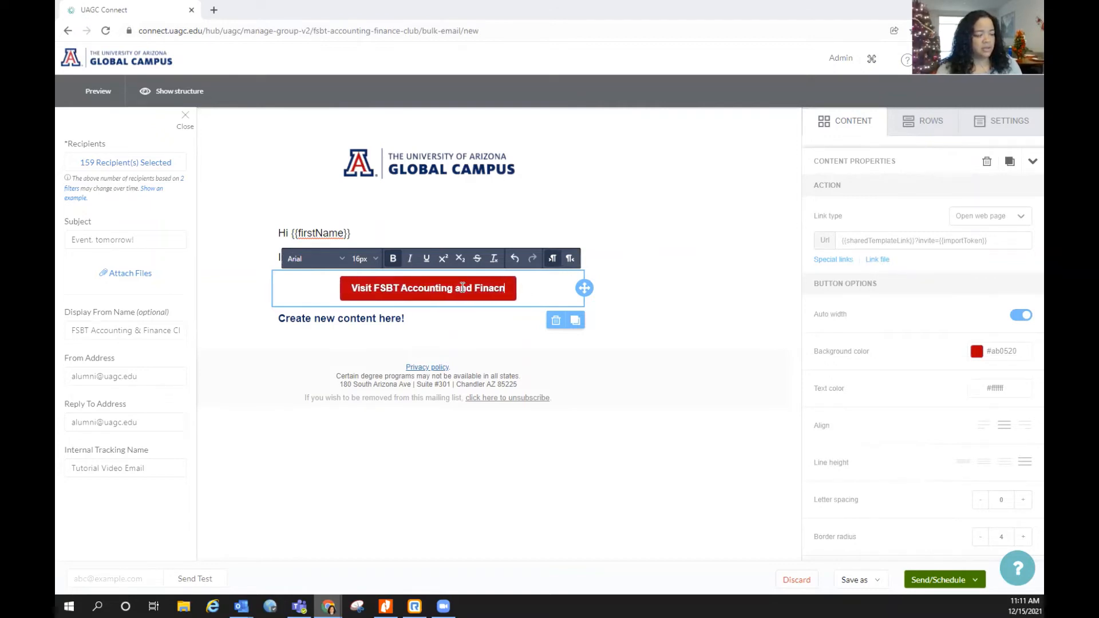
type("e Club")
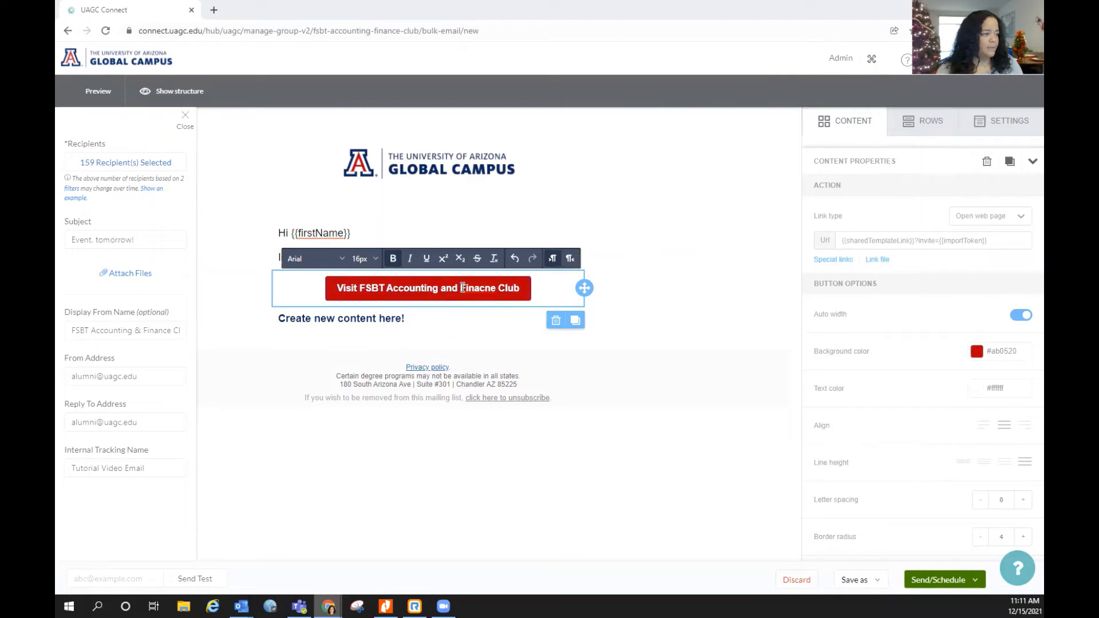
key("Left")
key("Left")
key("Left")
key("Left")
key("Left")
key("BackSpace")
key("BackSpace")
key("BackSpace")
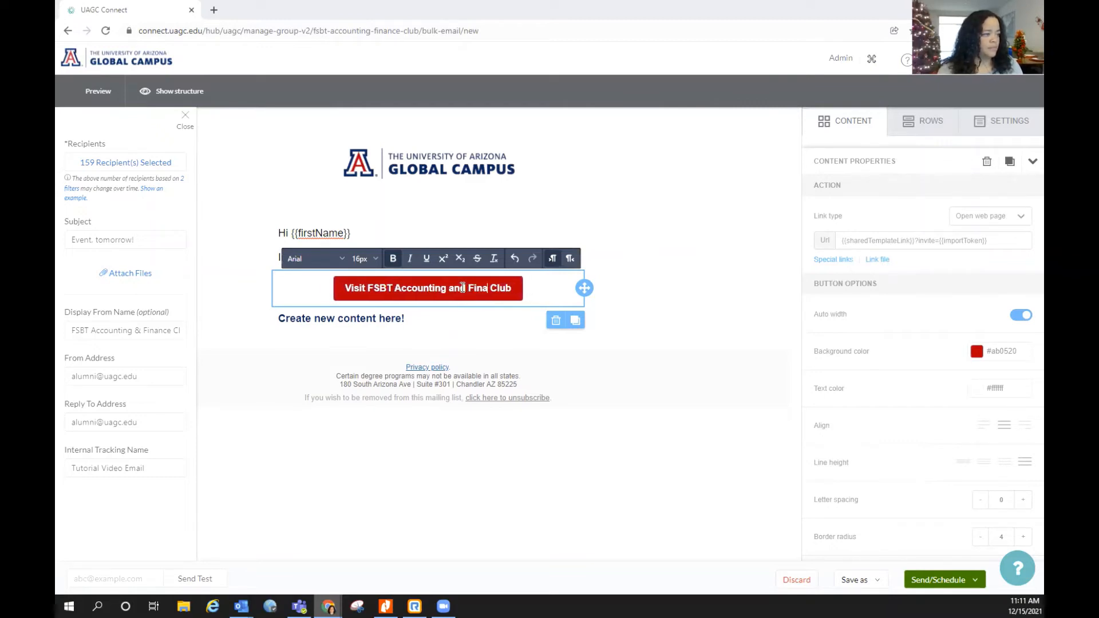
type("nce")
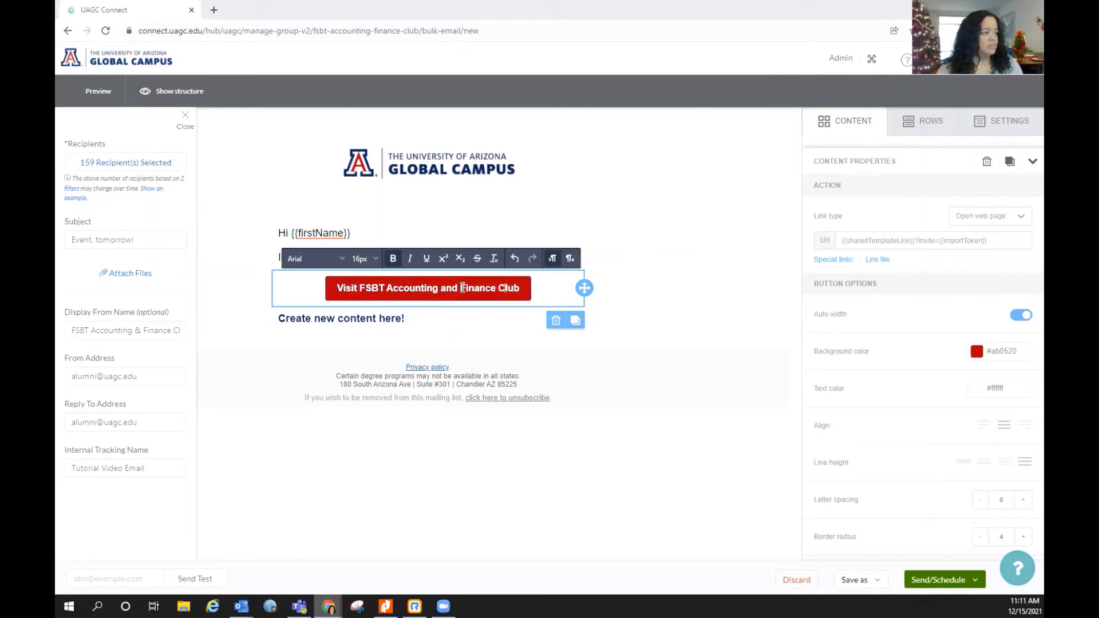
left_click(619, 435)
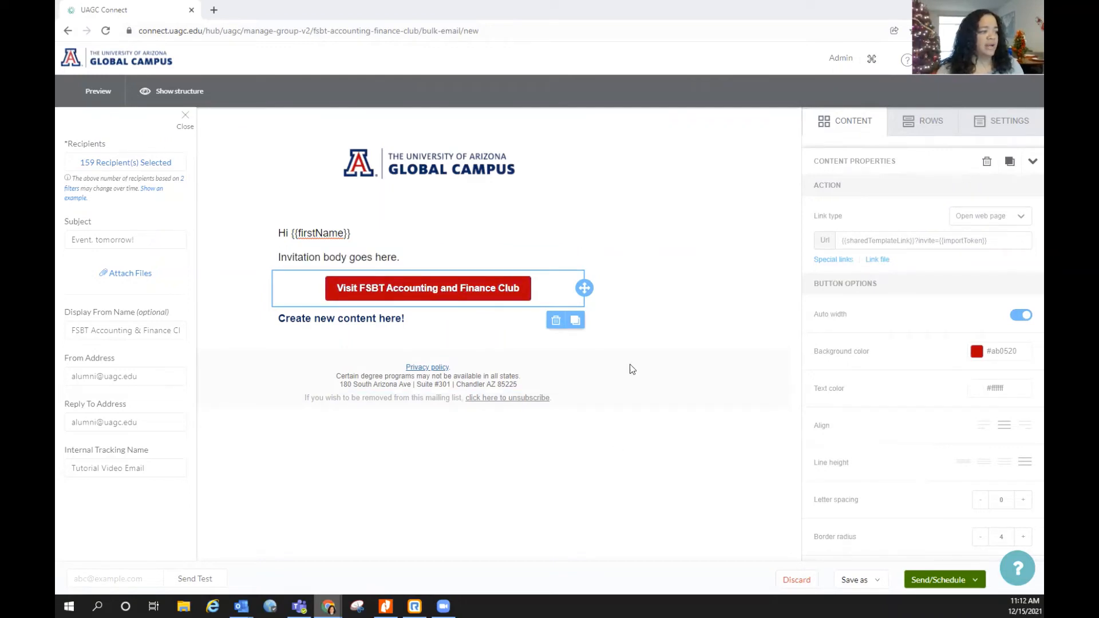
Place a new button below 'Create new content here!' and label it 'Register Here!'
left_click(641, 301)
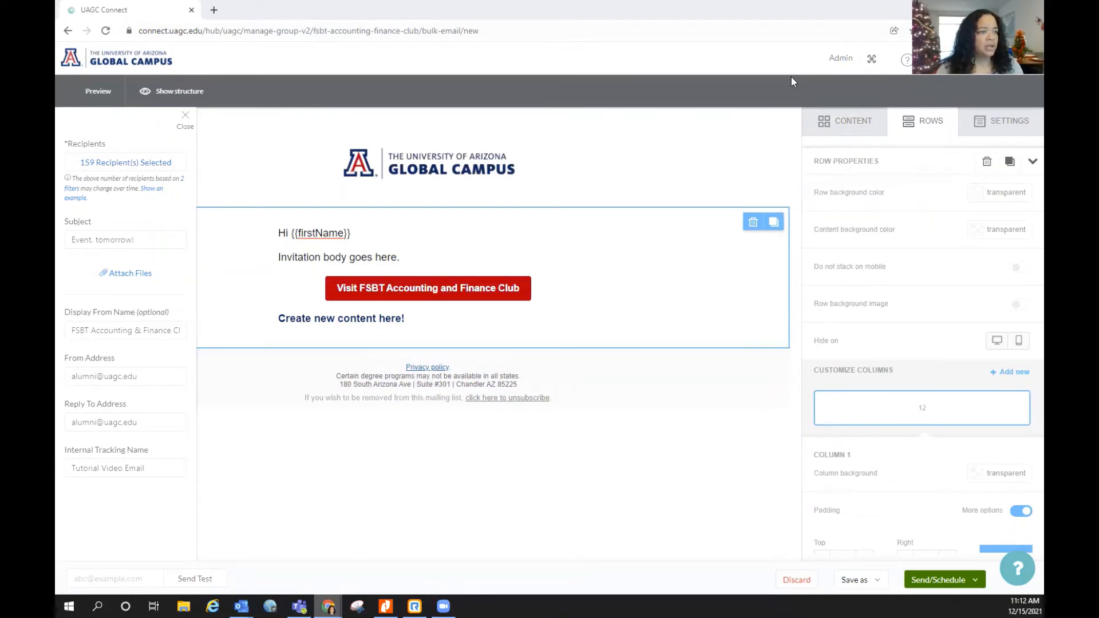
left_click(858, 127)
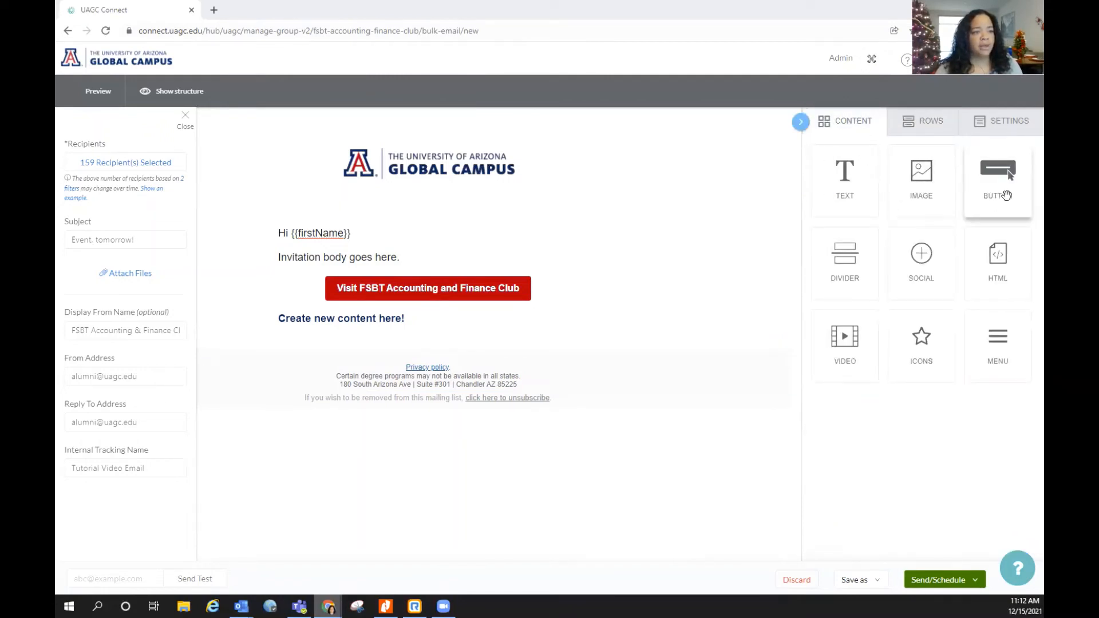
left_click_drag(1004, 200, 427, 340)
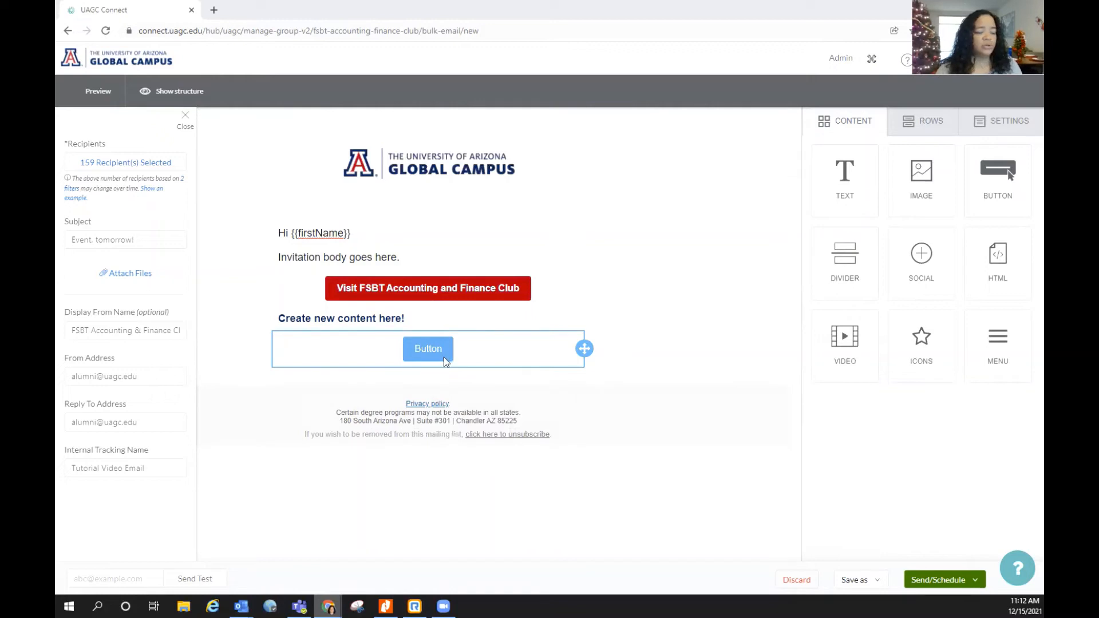
left_click(445, 350)
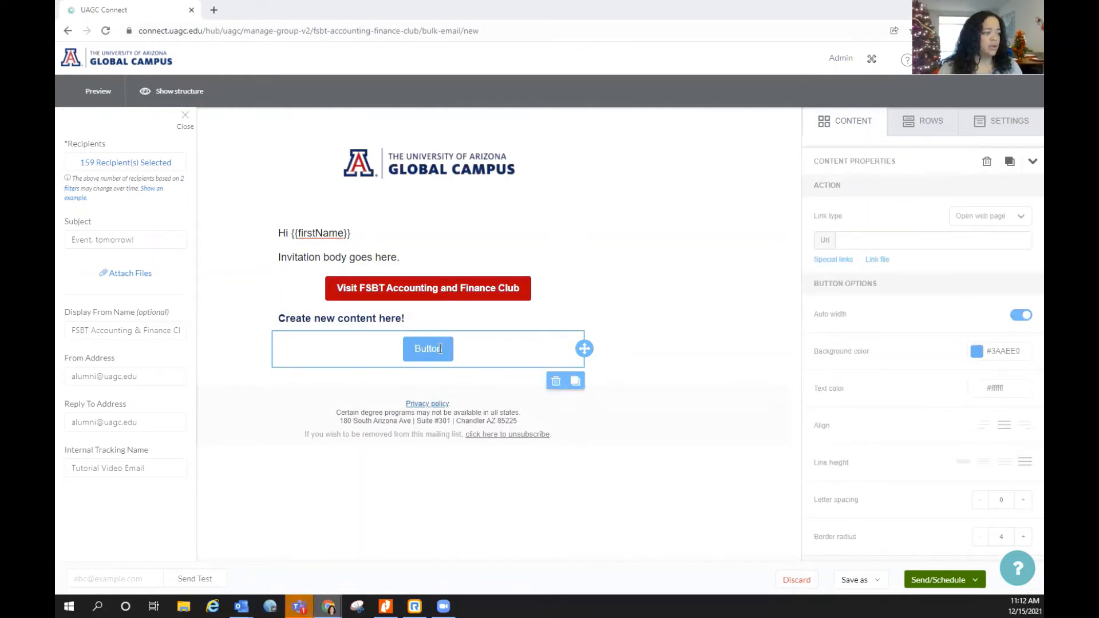
left_click(439, 348)
key("BackSpace")
key("BackSpace")
key("BackSpace")
key("BackSpace")
key("BackSpace")
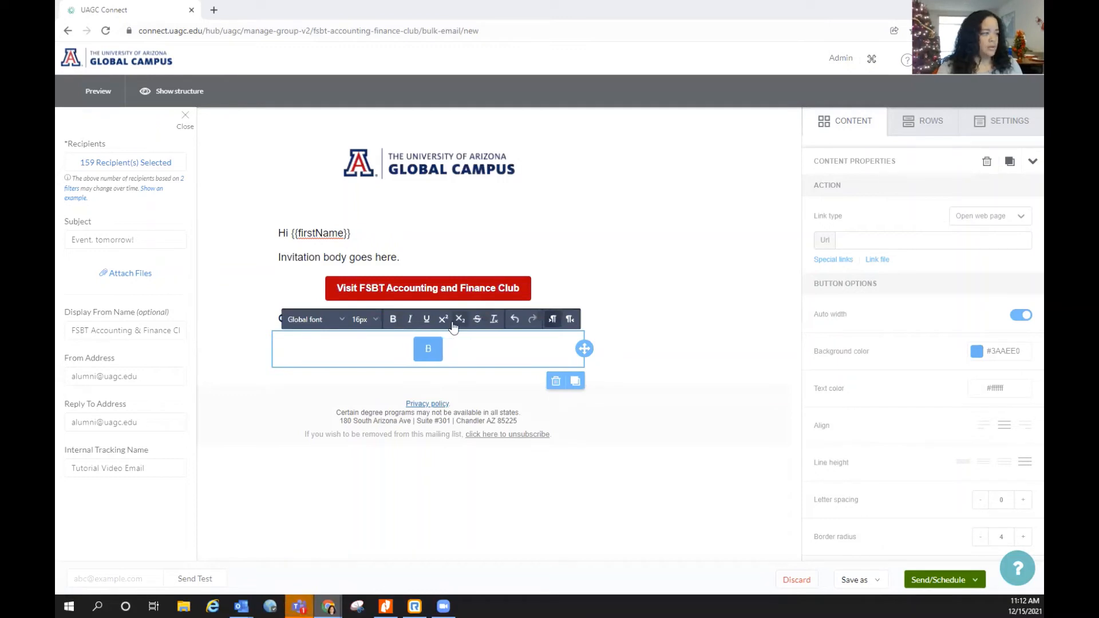
key("BackSpace")
type("Register")
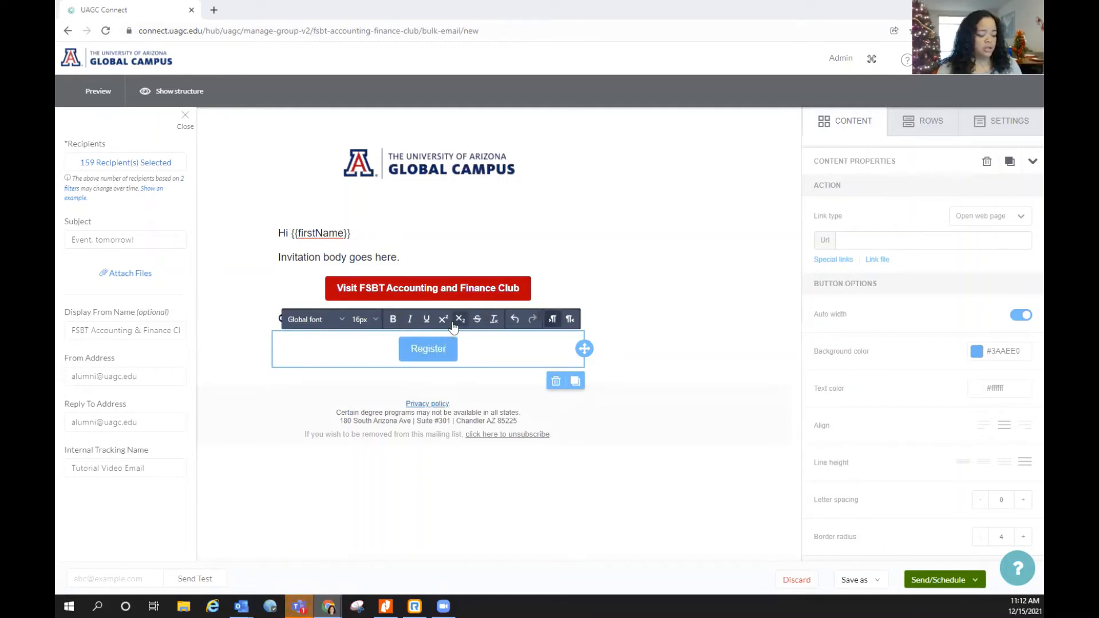
type(" Here!")
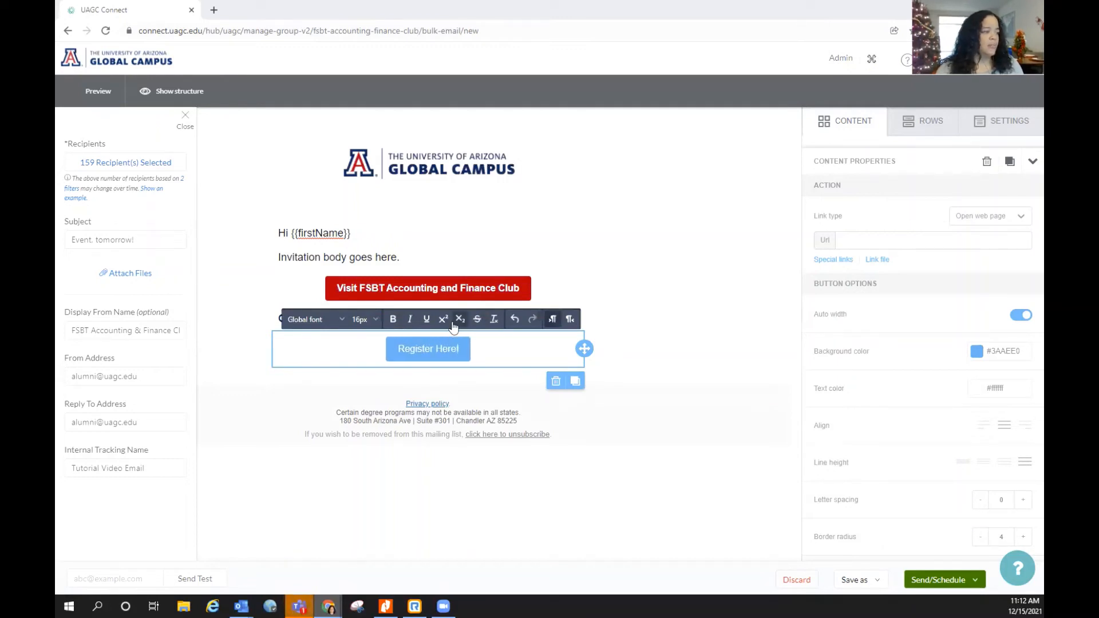
left_click(460, 348)
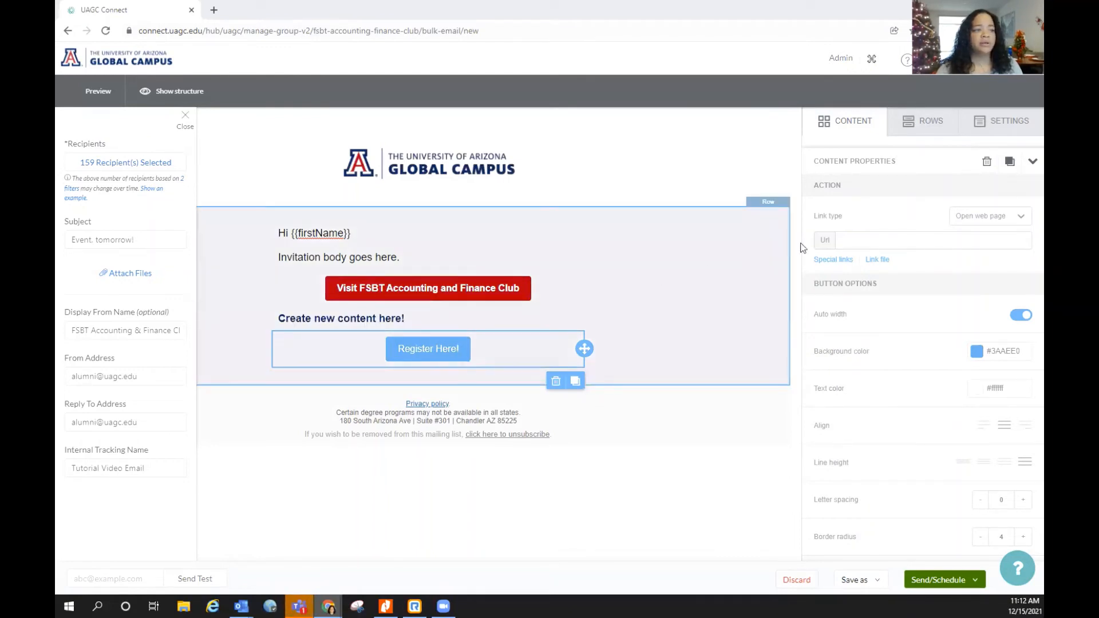
Change the Register Here! button background from light blue #3AAEE0 to navy #0c234b
left_click(848, 240)
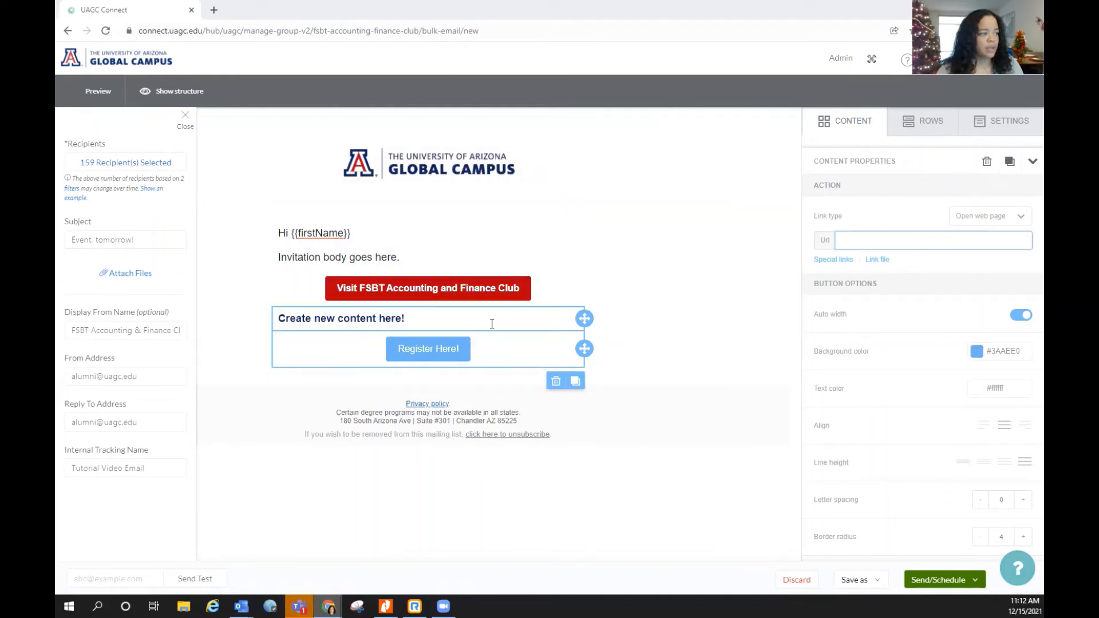
left_click(464, 354)
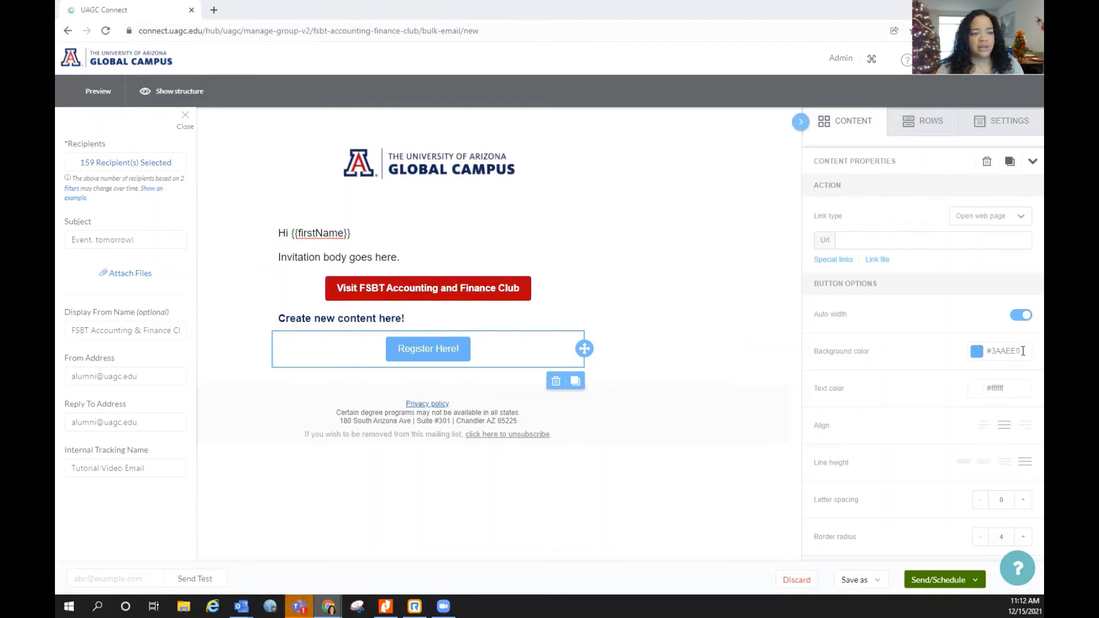
left_click(1023, 352)
key("BackSpace")
key("BackSpace")
key("BackSpace")
key("BackSpace")
key("BackSpace")
key("BackSpace")
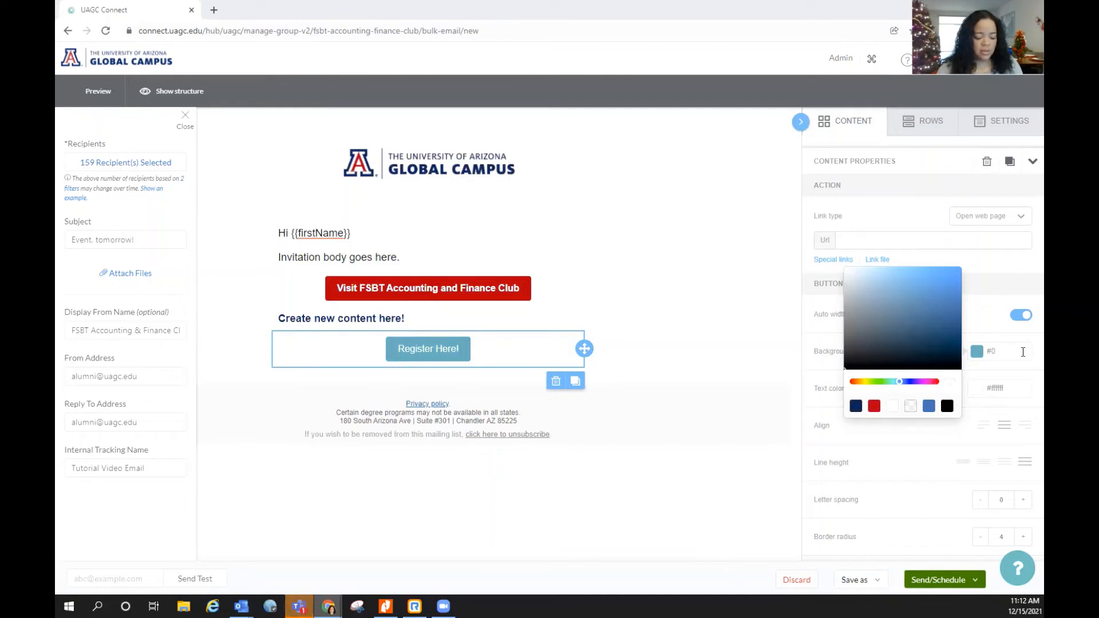
type("0c234b")
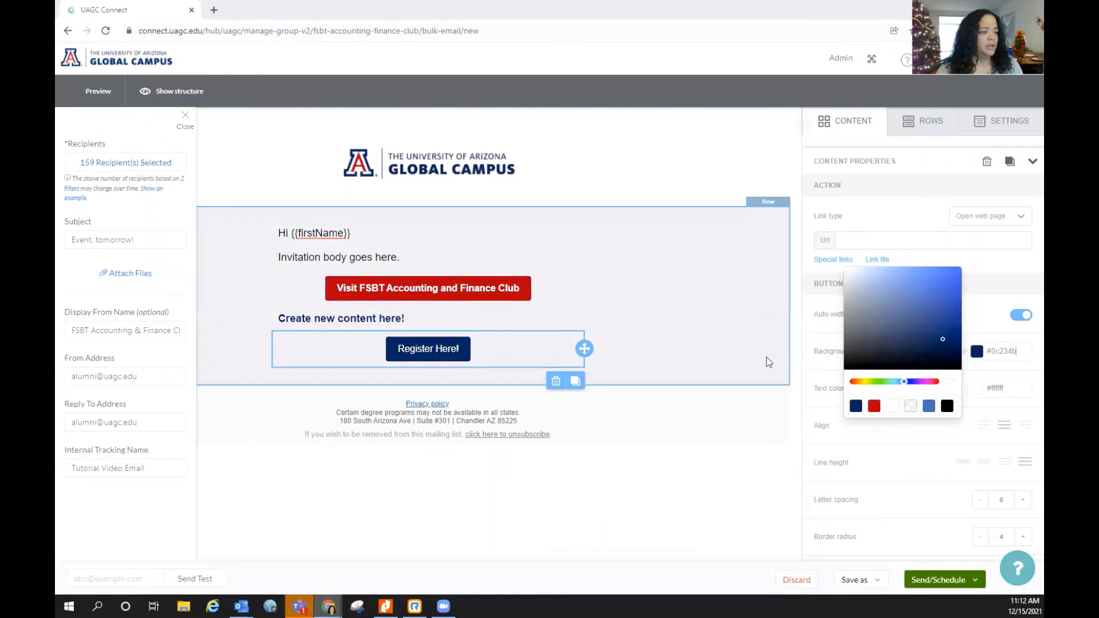
left_click(745, 369)
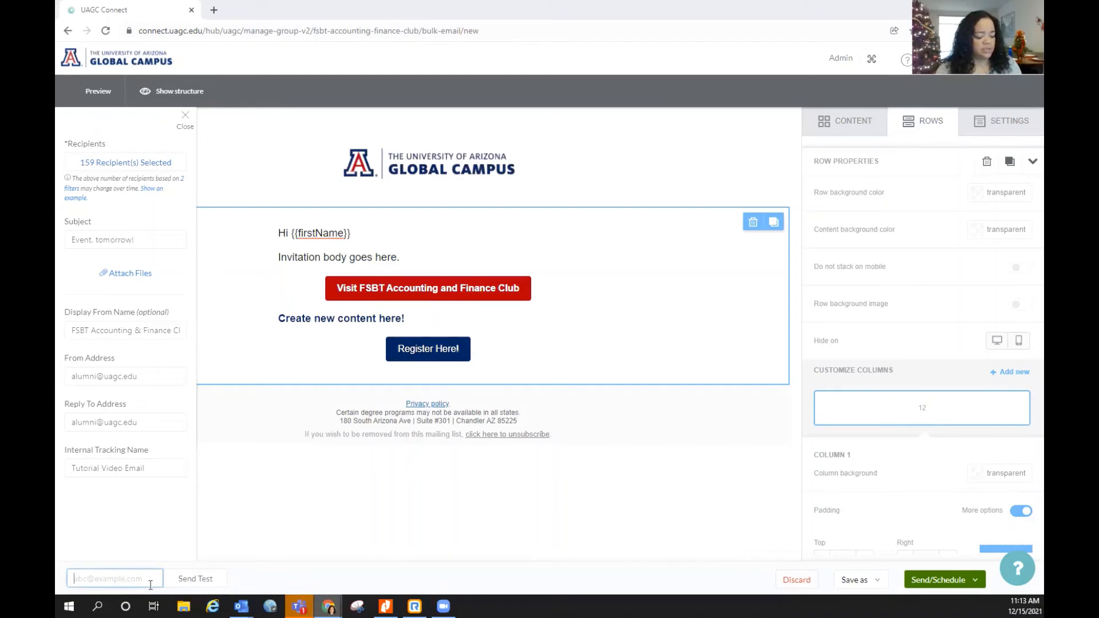
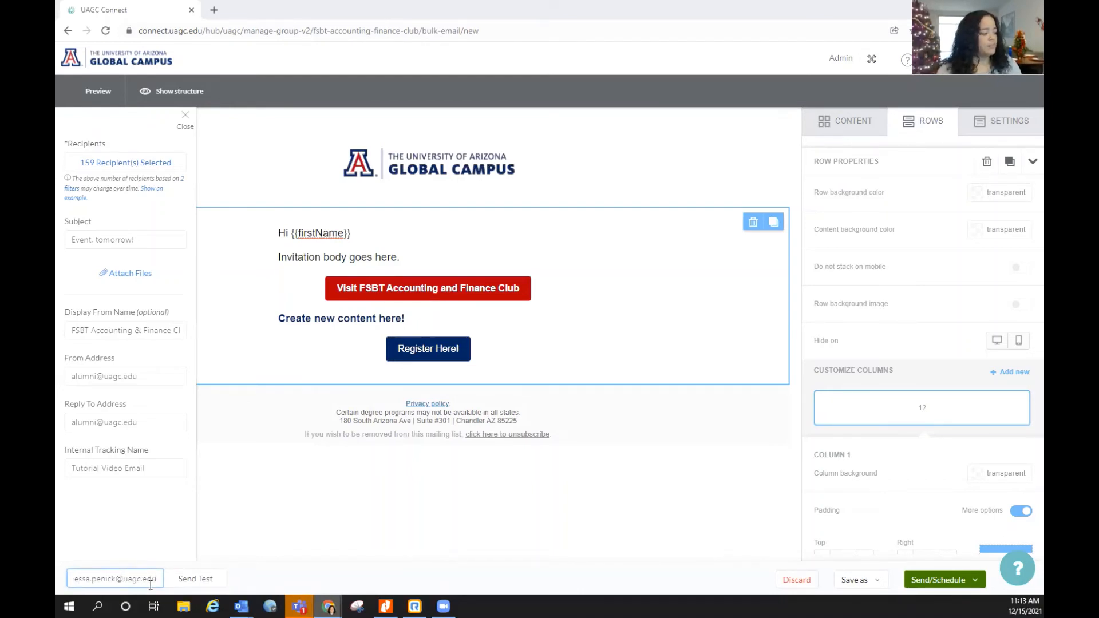
Send a test copy of the club email to your own UAGC email address
left_click(209, 588)
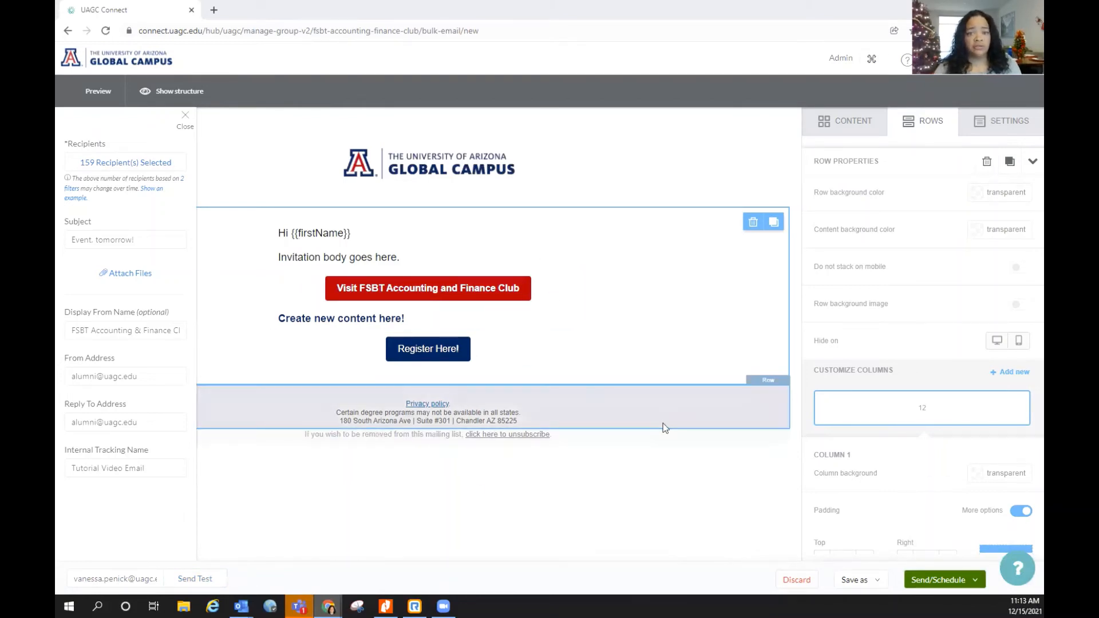
Save the club email as a draft and reopen the Tutorial Video Email draft for editing
left_click(871, 580)
left_click(869, 560)
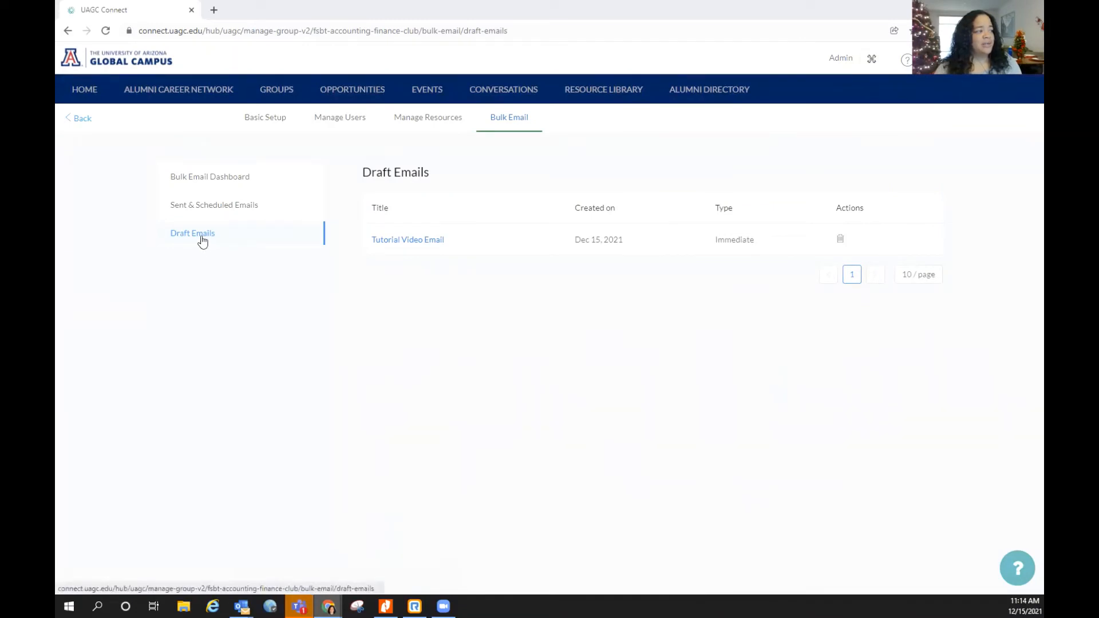
left_click(427, 245)
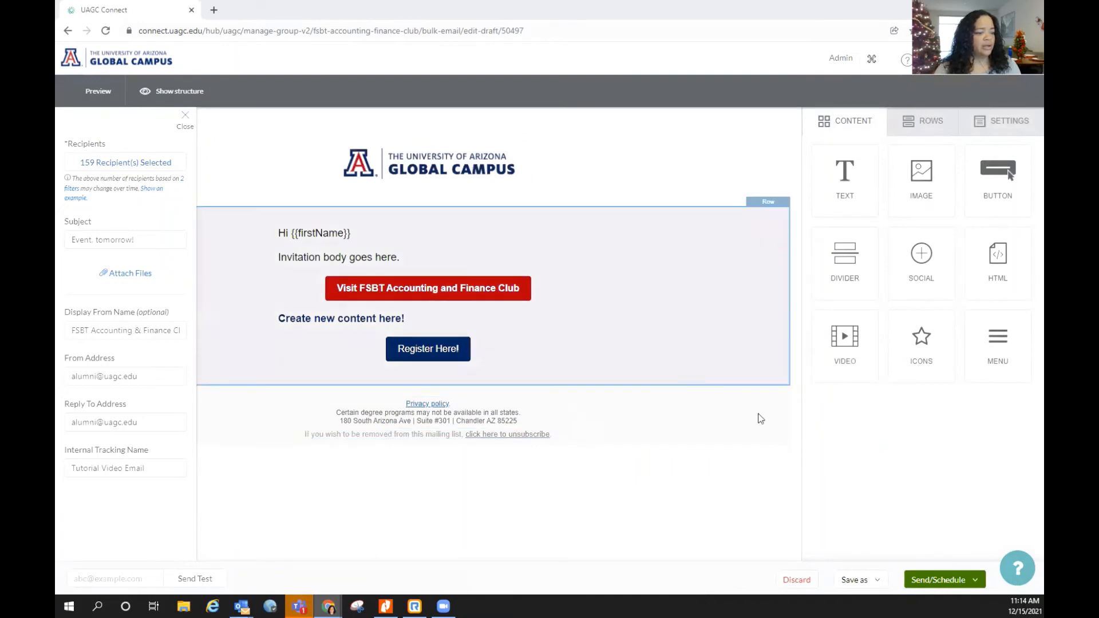
left_click(978, 587)
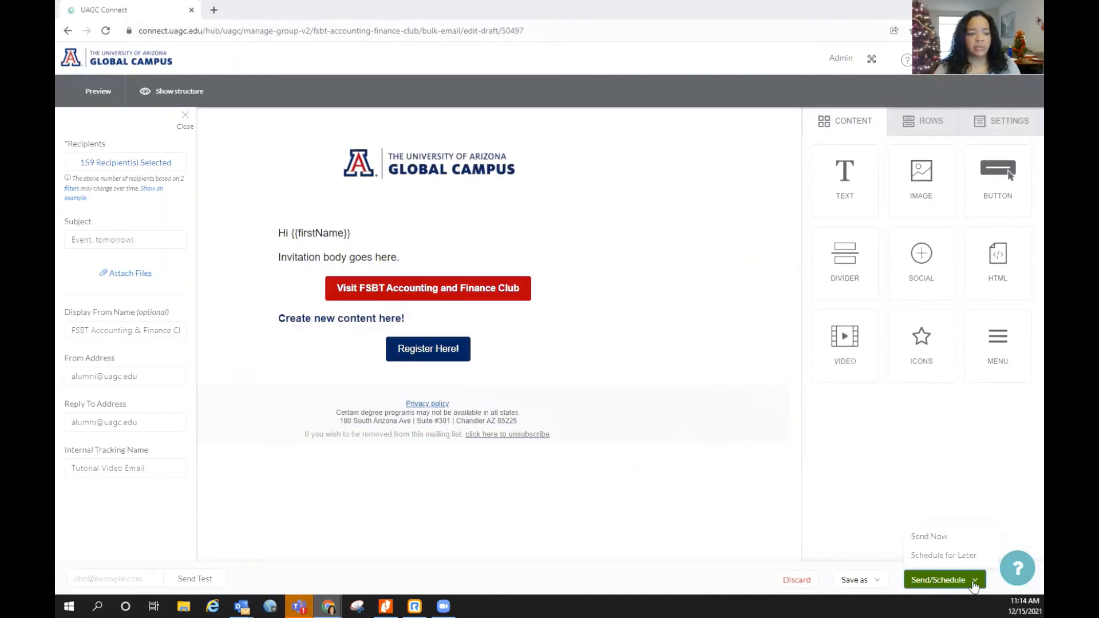
left_click(952, 538)
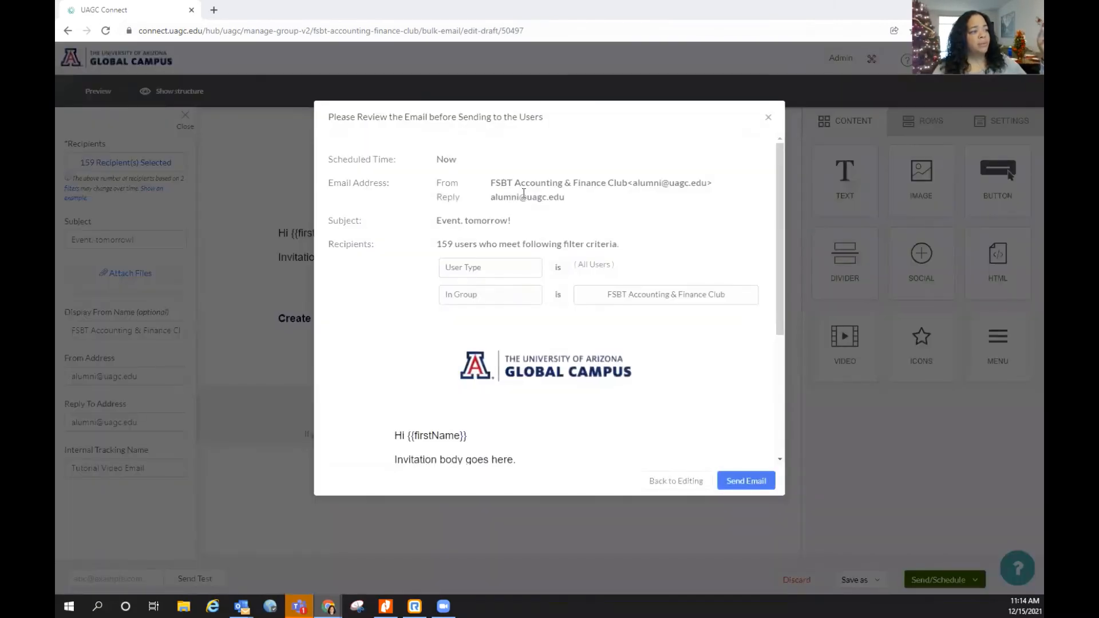
scroll(545, 305, "down", 4)
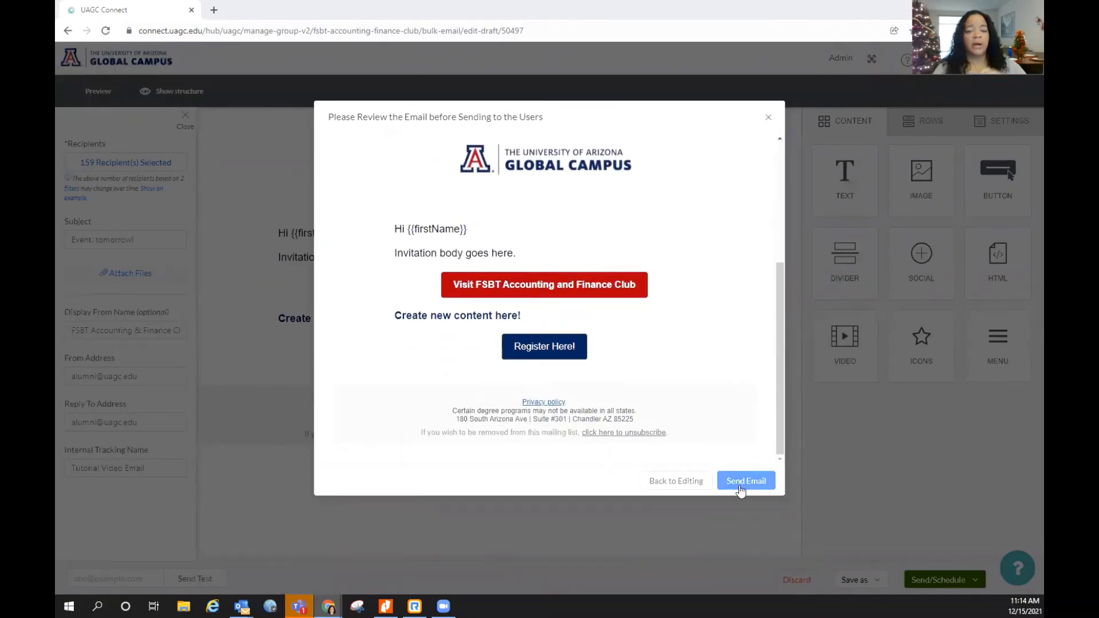
left_click(672, 484)
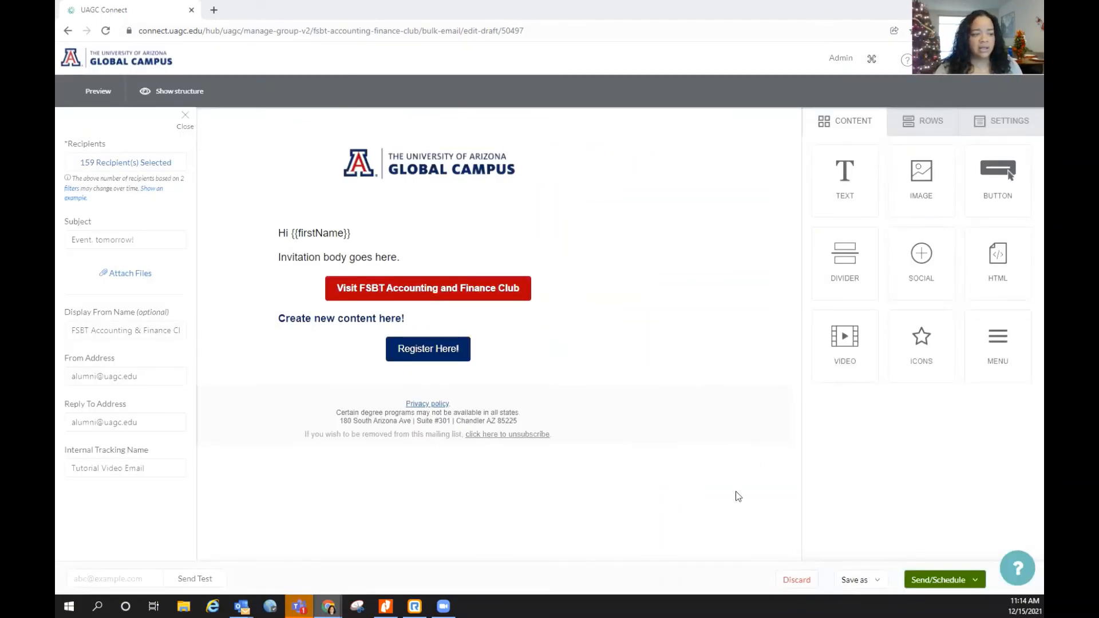
left_click(933, 580)
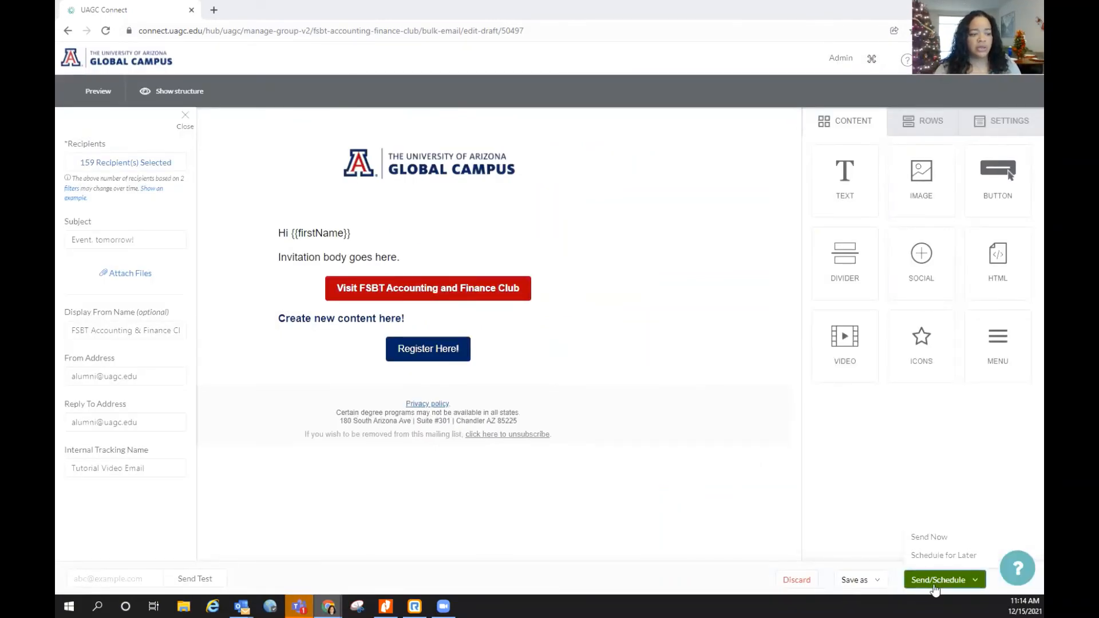
Close Schedule for Later without a time, then leave the editor unsaved via the header logo
left_click(933, 556)
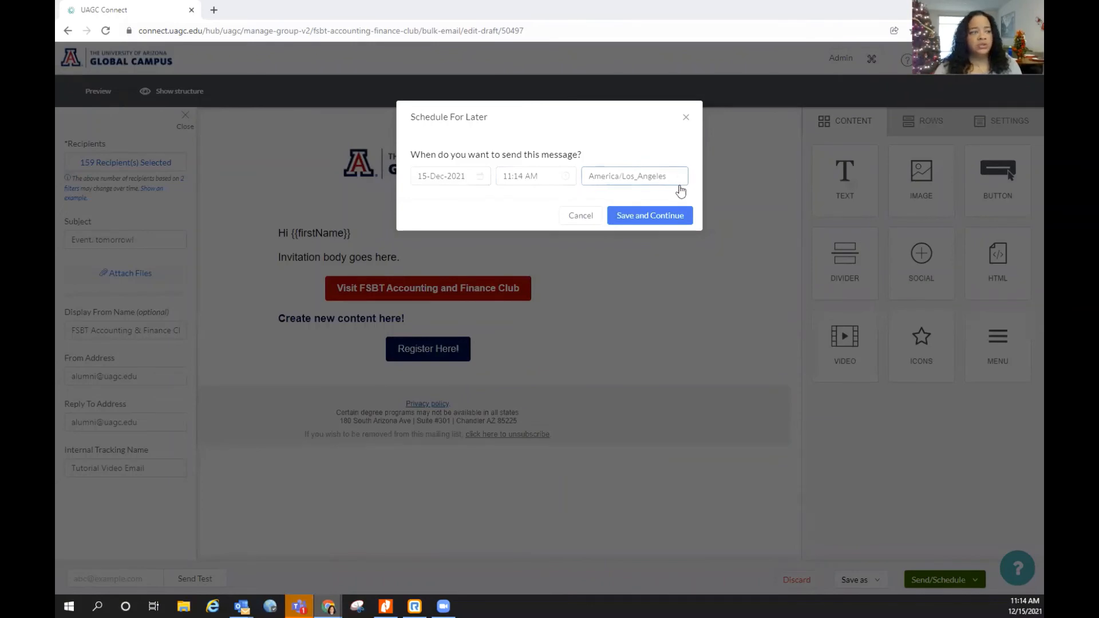
left_click(686, 118)
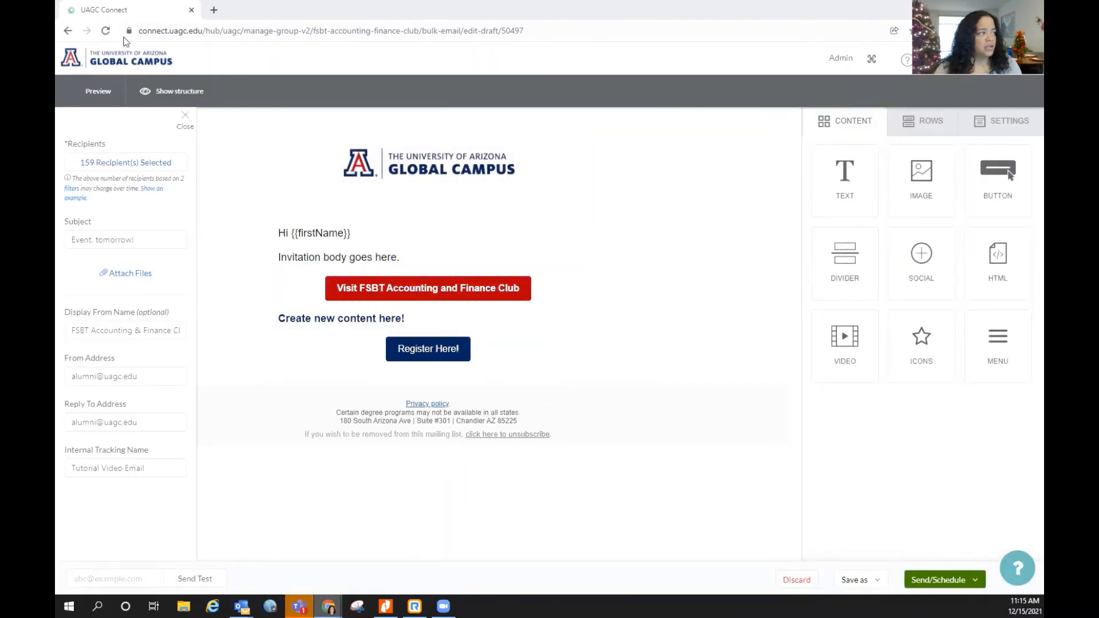
left_click(132, 62)
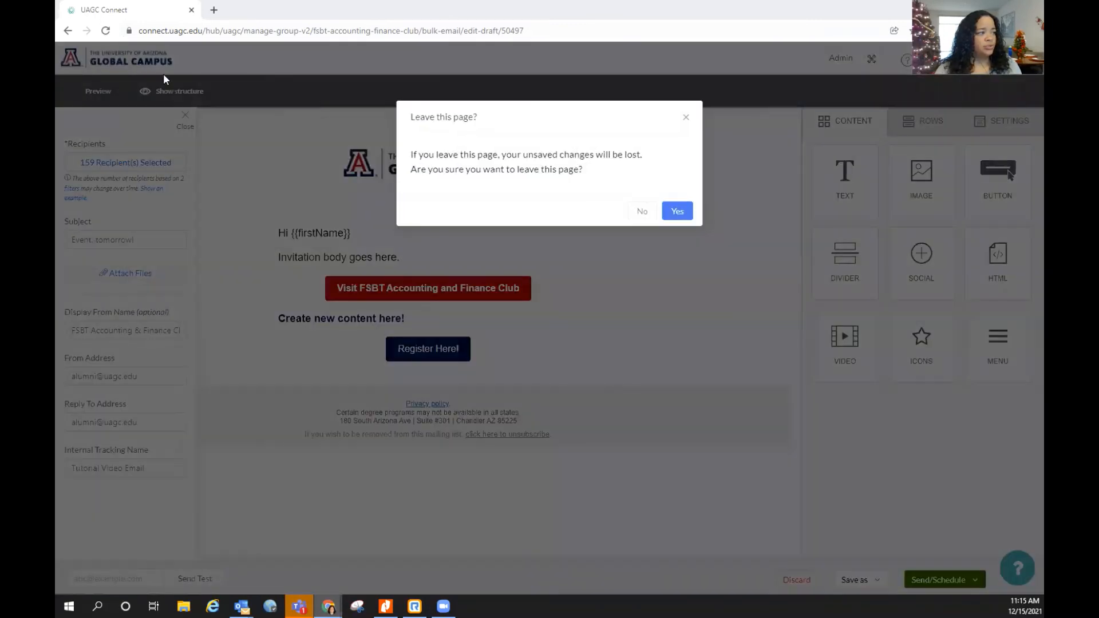
left_click(677, 211)
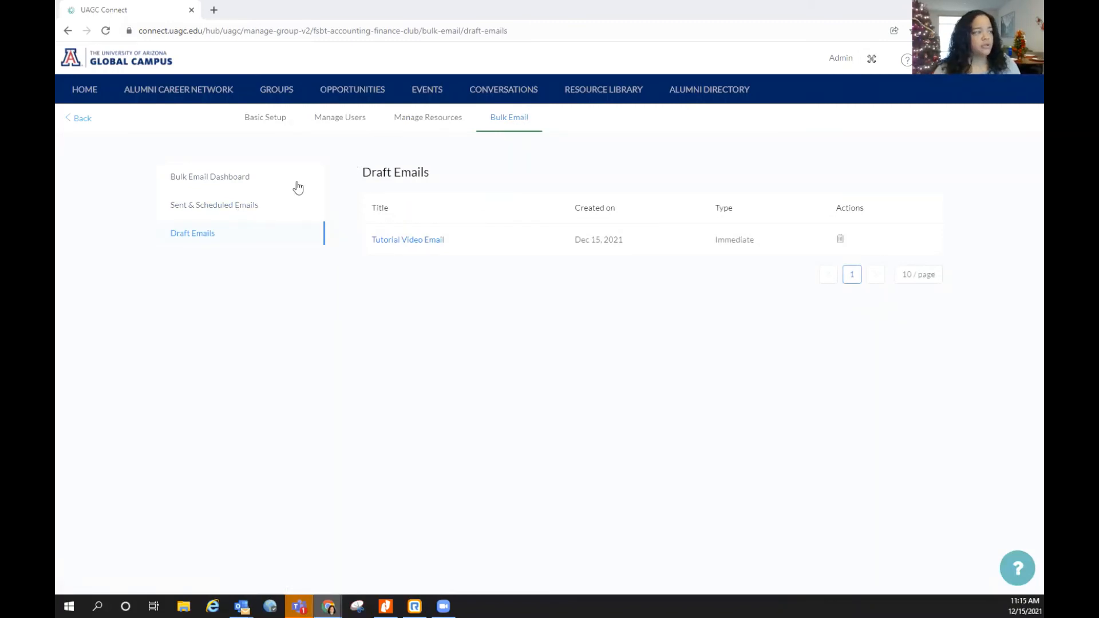
Show the Sent & Scheduled Emails list, including the December 2021 Event Invite
left_click(242, 207)
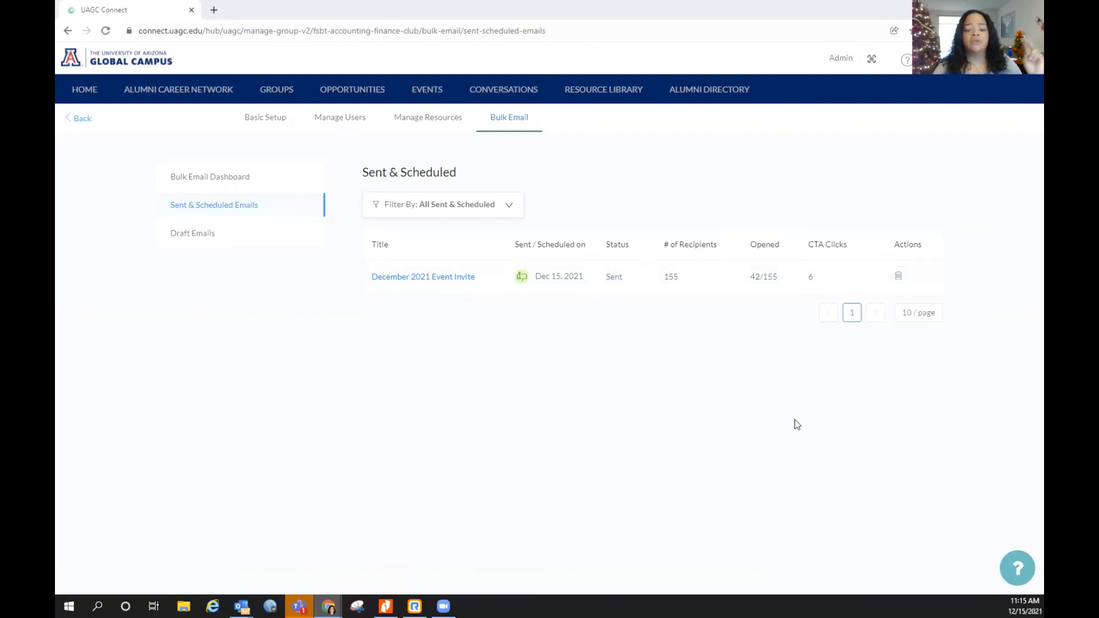
Open the December 2021 Event Invite and highlight its sender, reply-to, subject and recipient filter
left_click(455, 281)
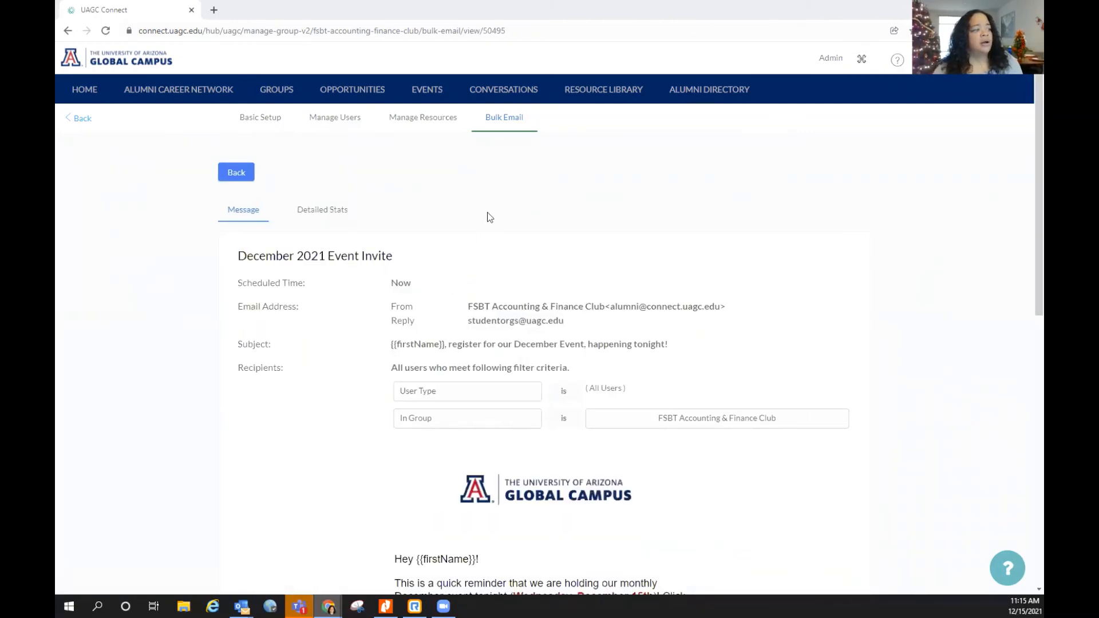
scroll(662, 271, "down", 2)
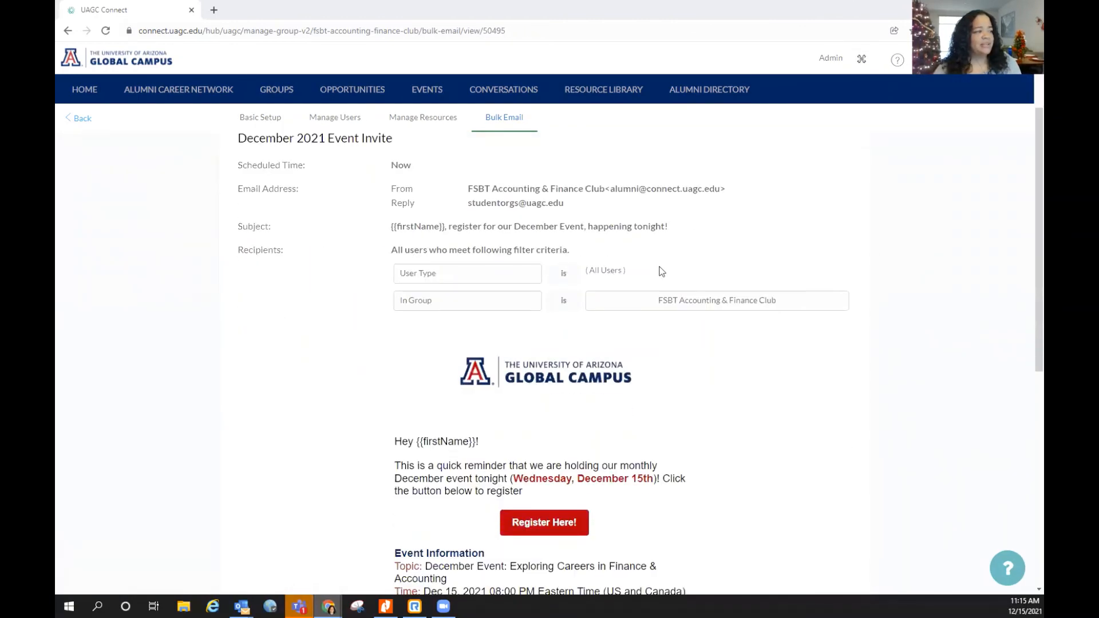
scroll(585, 253, "up", 1)
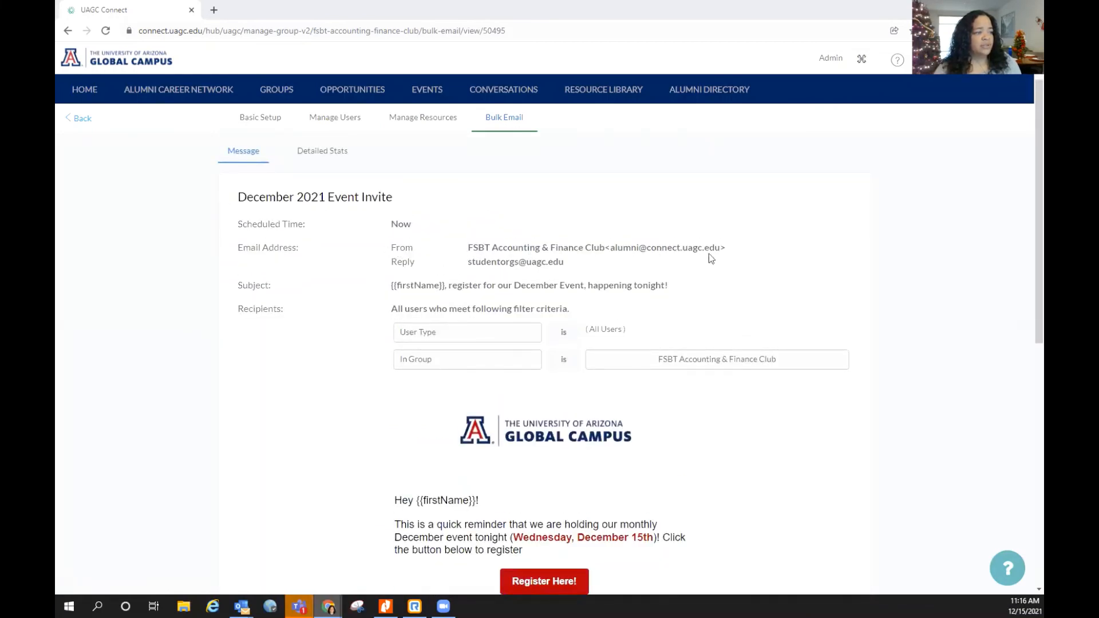
left_click_drag(729, 245, 456, 245)
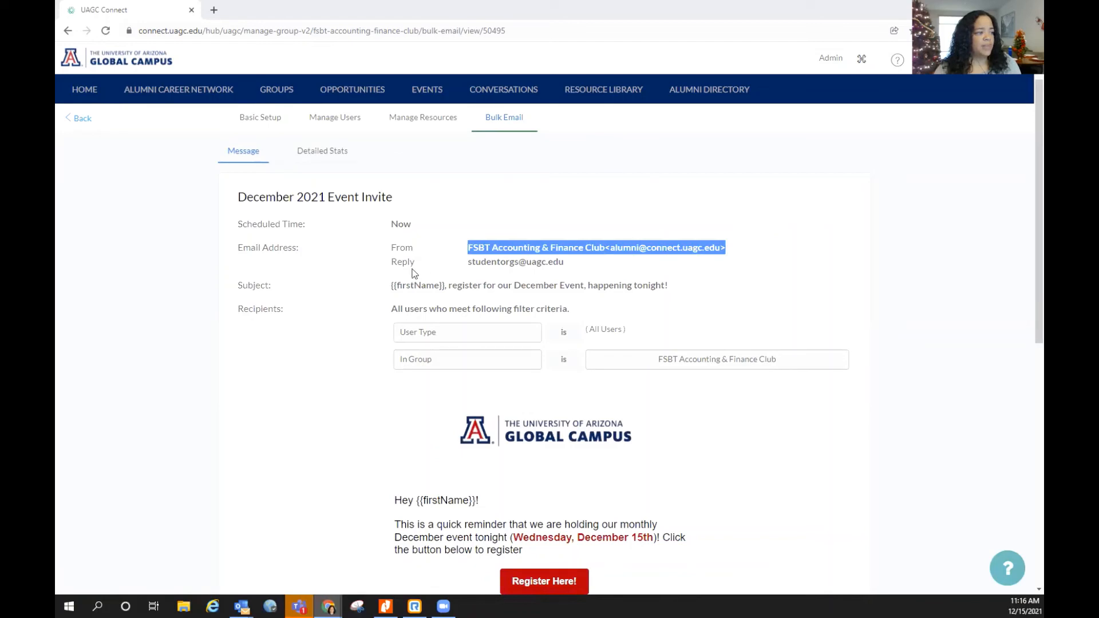
left_click(390, 266)
left_click_drag(583, 264, 469, 265)
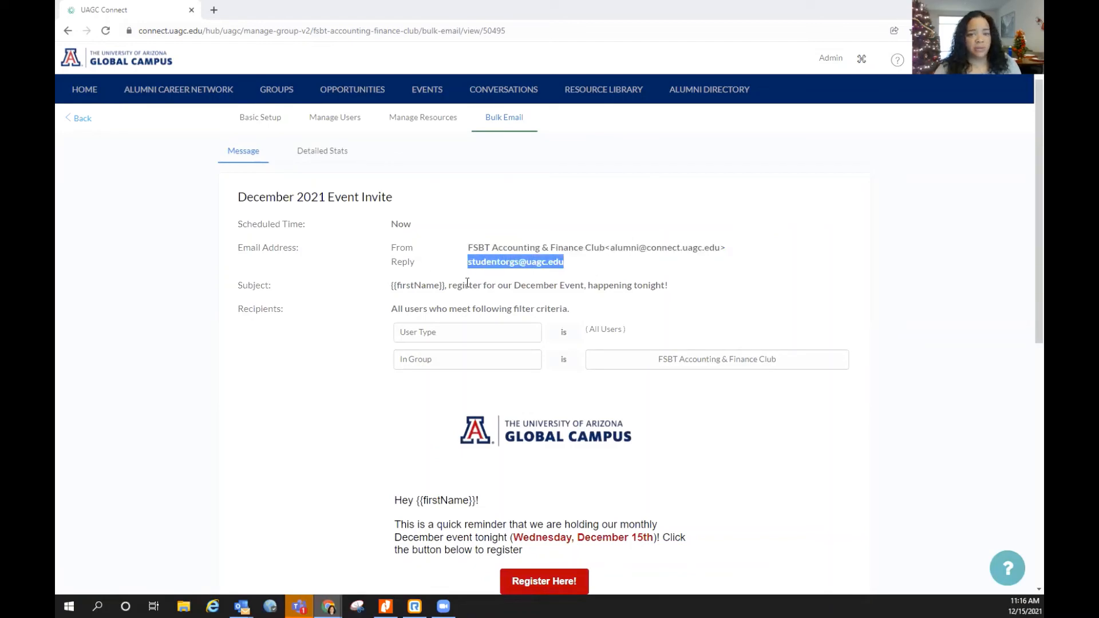
left_click_drag(367, 291, 640, 286)
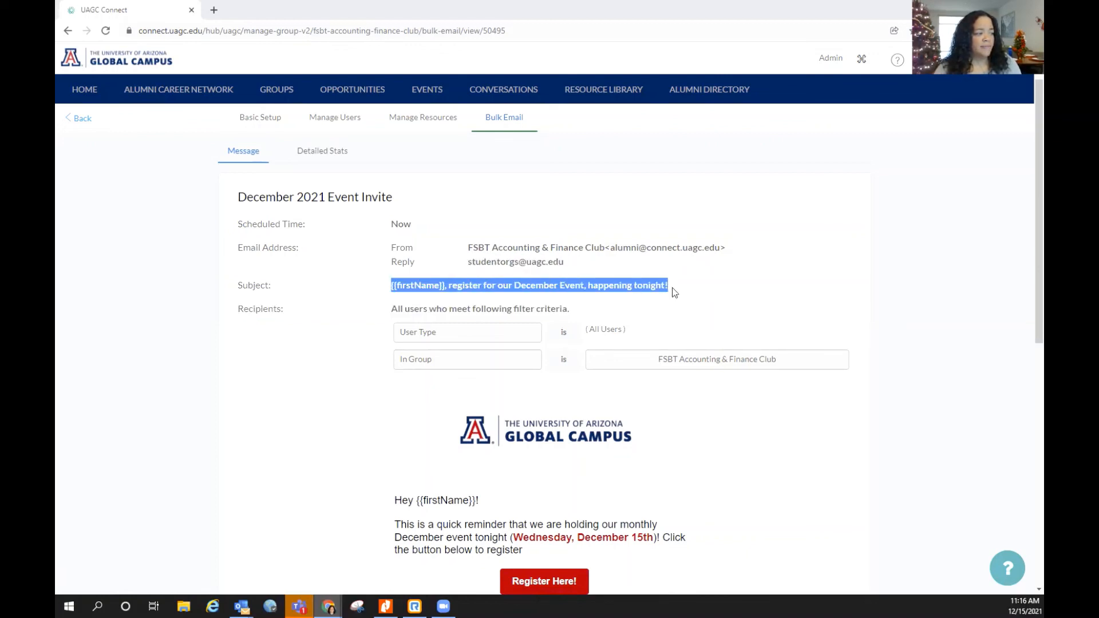
left_click_drag(377, 313, 859, 360)
Scroll through the sent invite's full message preview
scroll(563, 302, "down", 2)
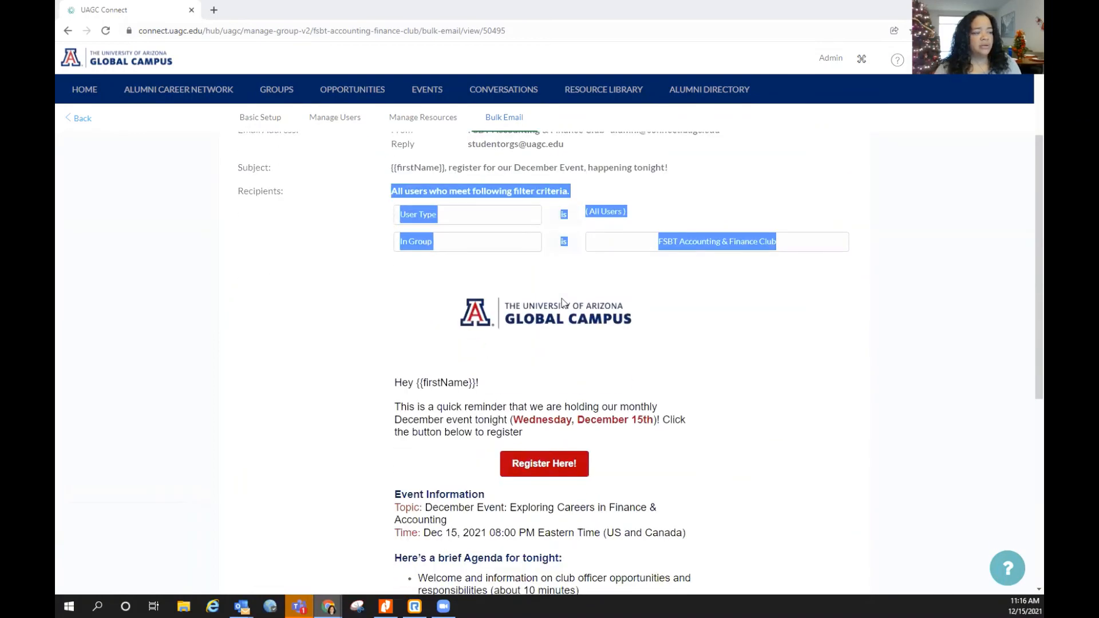
scroll(562, 302, "down", 2)
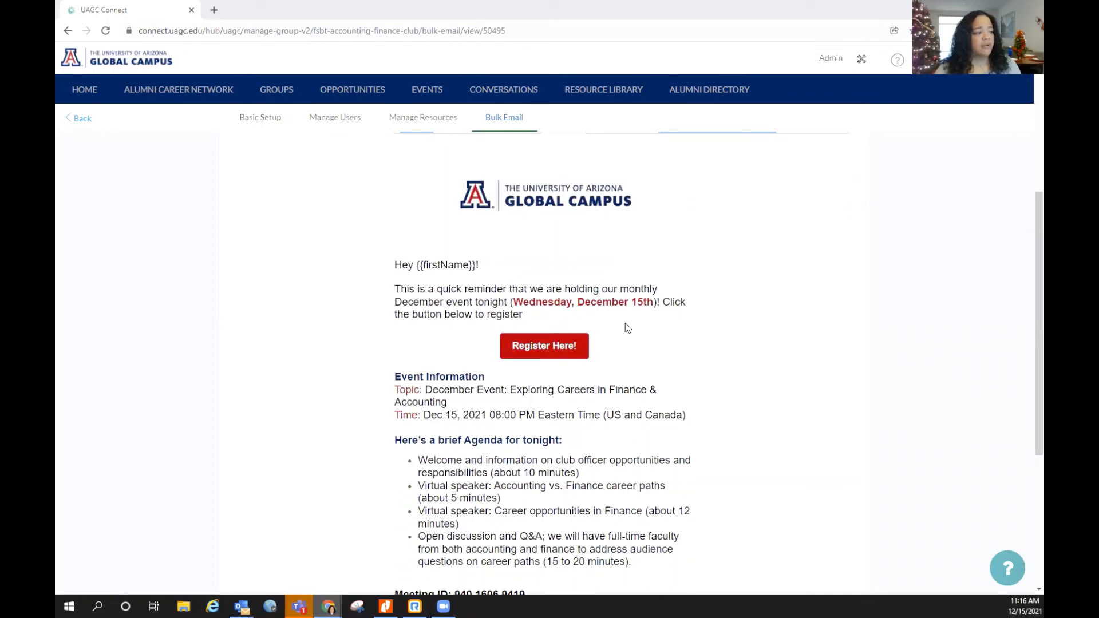
scroll(525, 304, "down", 1)
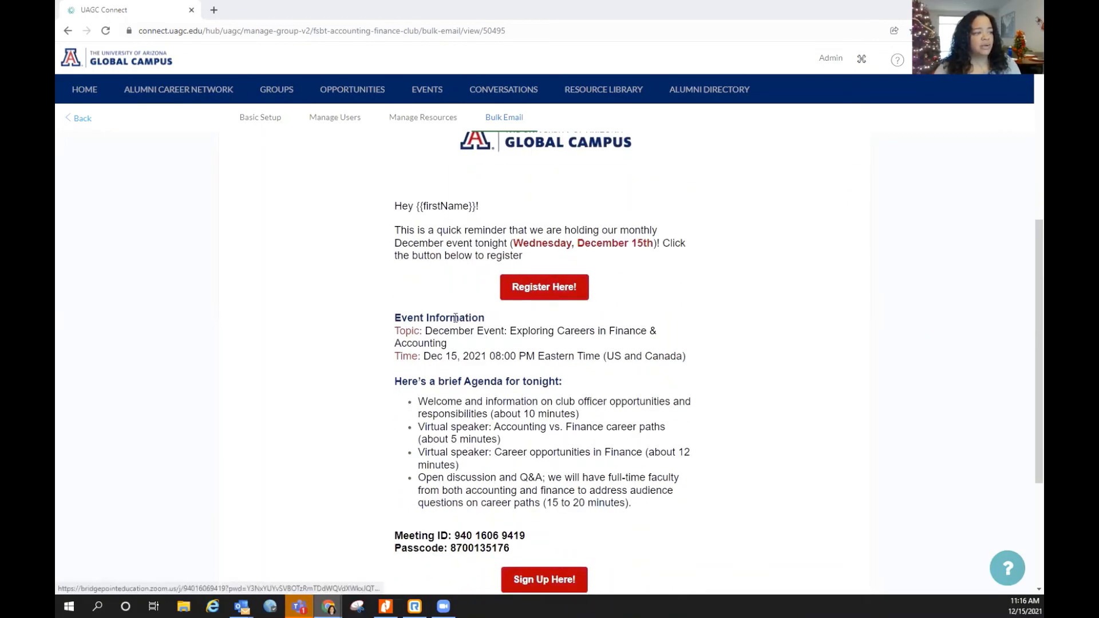
scroll(423, 251, "down", 2)
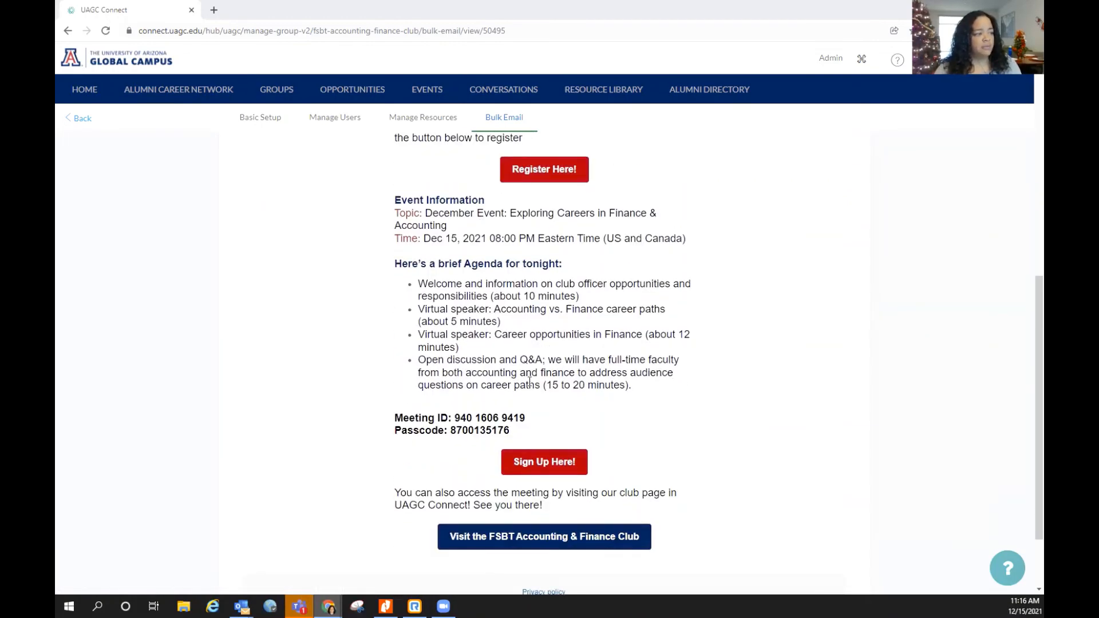
scroll(527, 372, "down", 1)
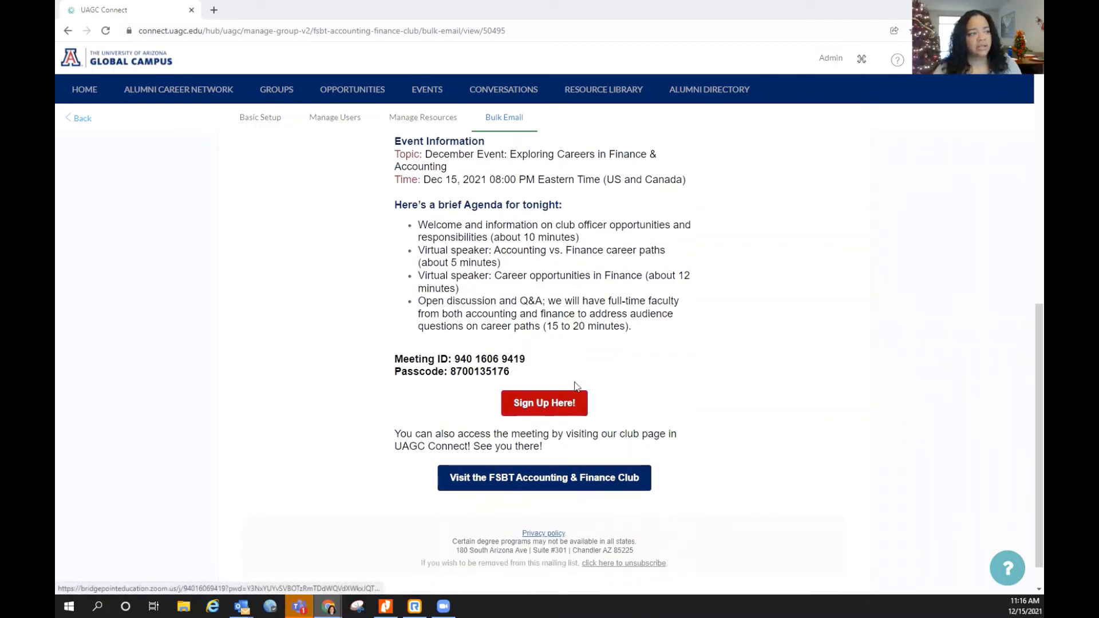
scroll(458, 412, "down", 1)
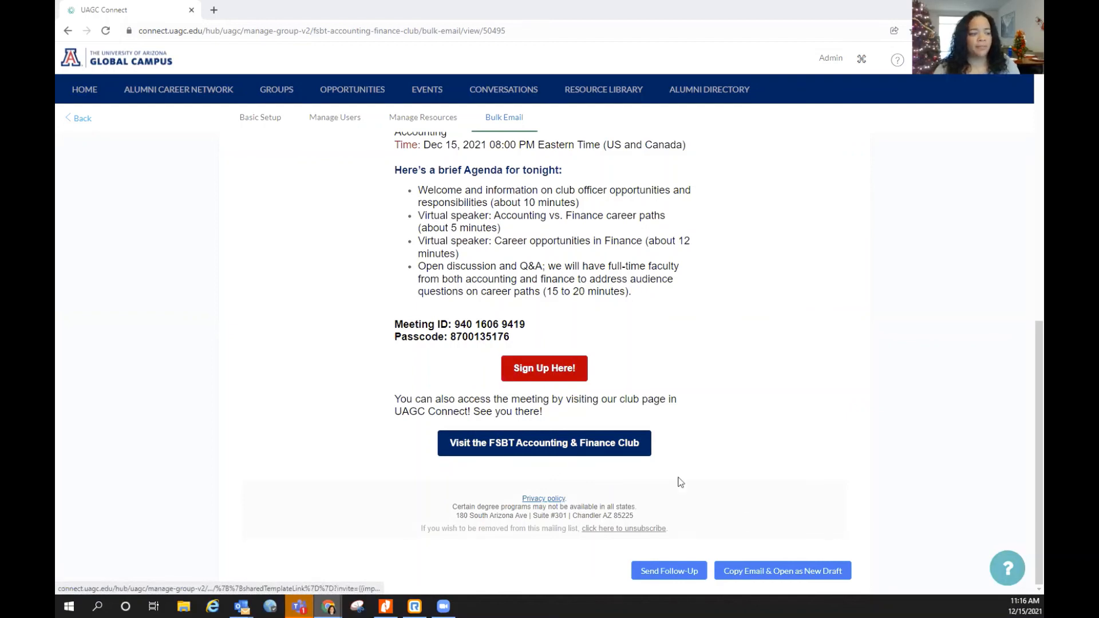
left_click(675, 573)
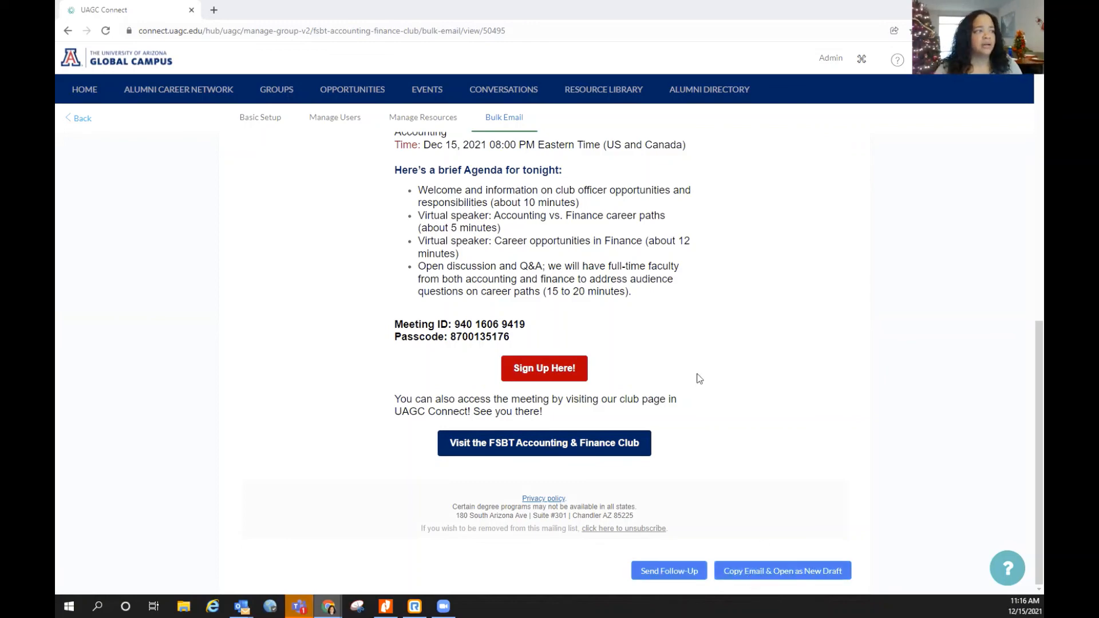
scroll(686, 349, "up", 6)
scroll(687, 350, "up", 4)
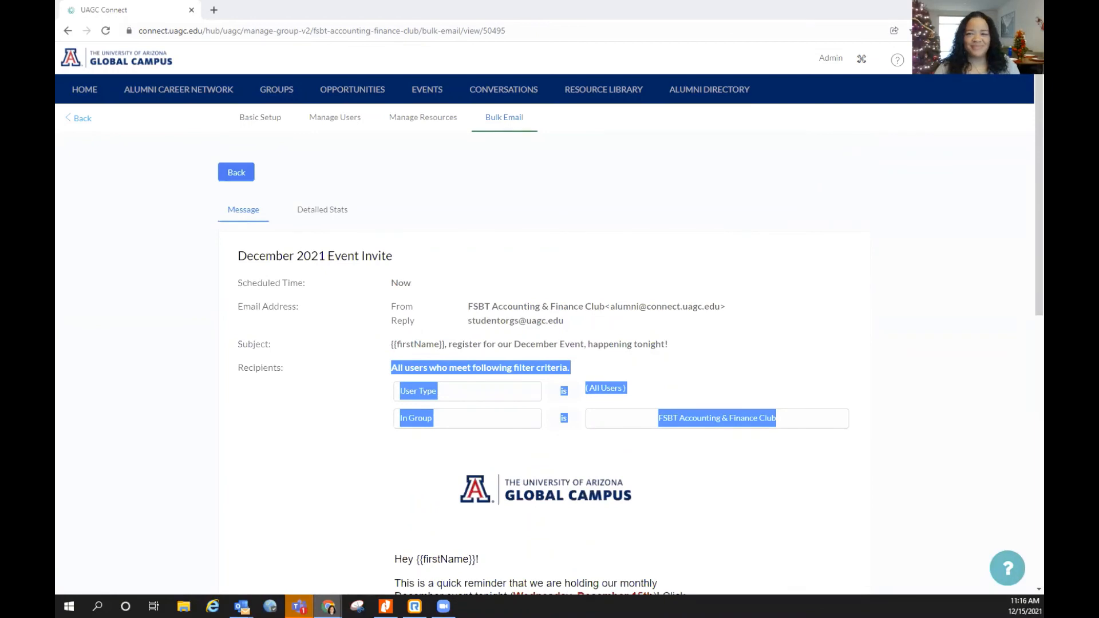